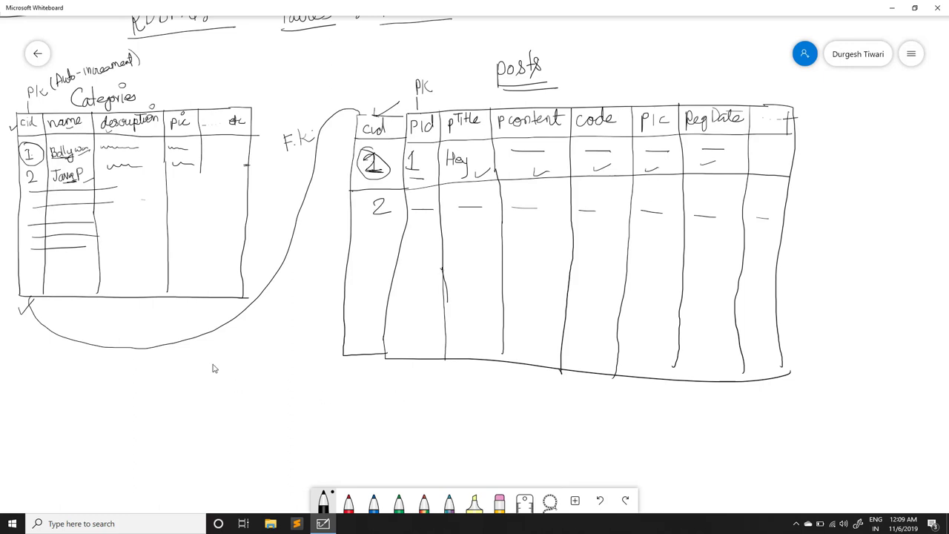
click(243, 389)
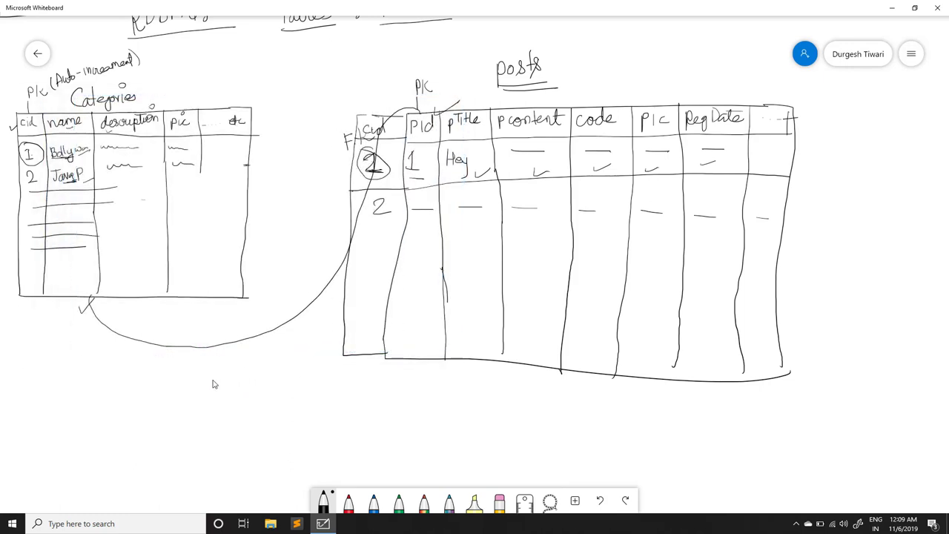
scroll(223, 382, left, 2)
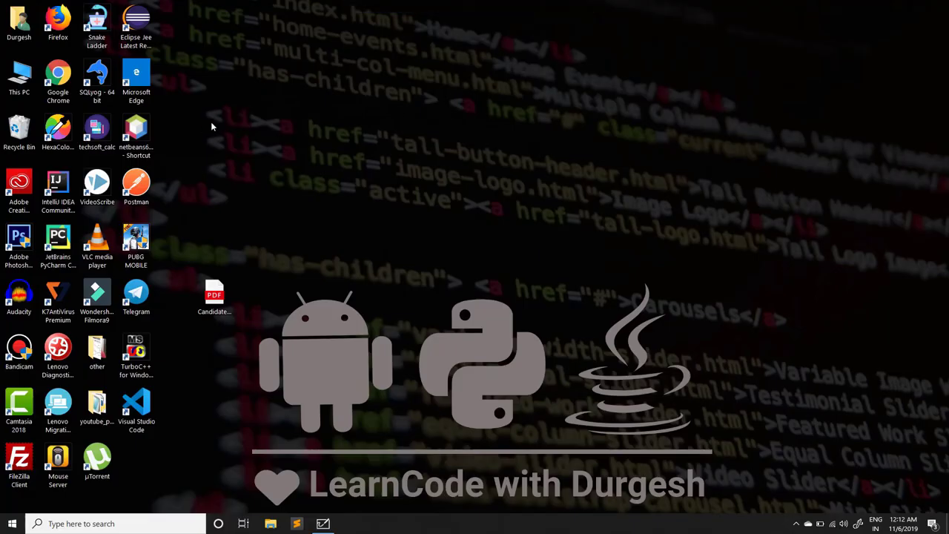
- Launch SQLyog, dismiss the update notice and list the tables of the techblog database
double_click(96, 90)
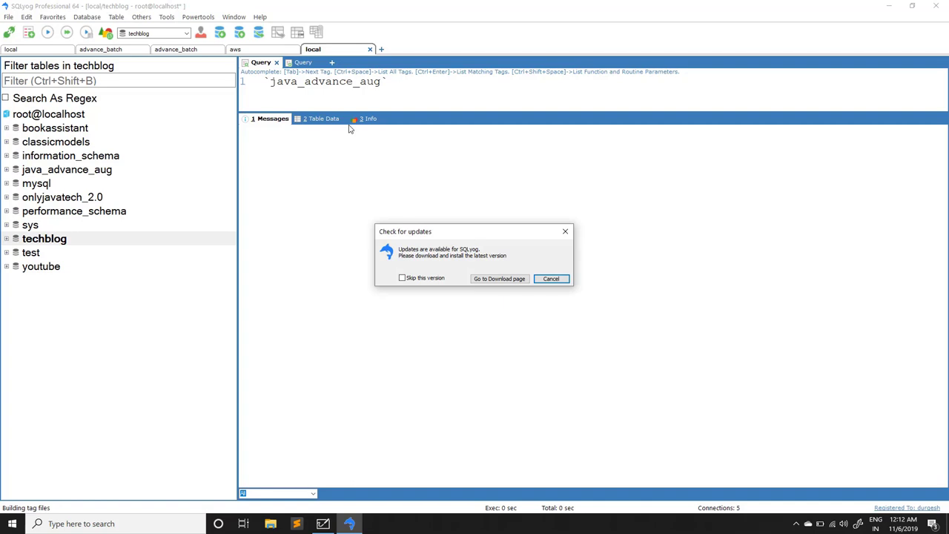
click(552, 279)
click(29, 242)
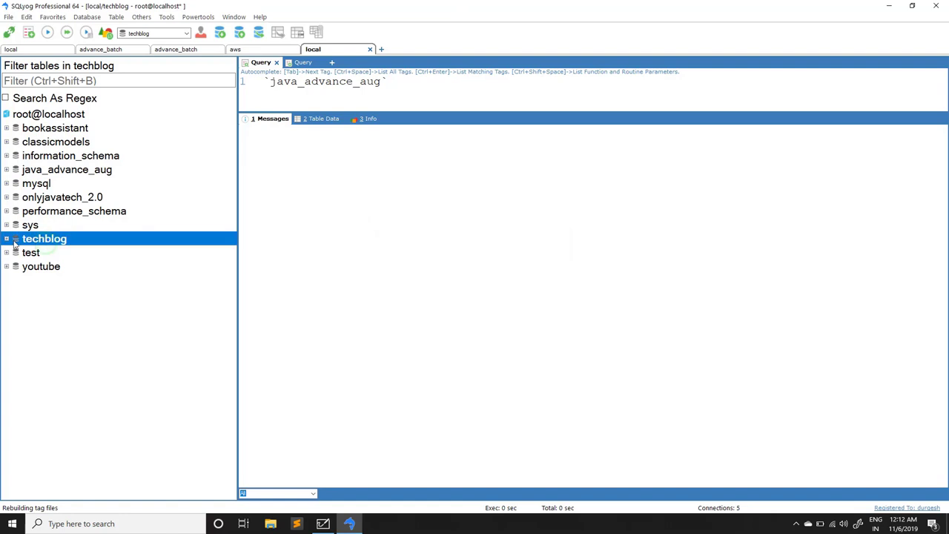
click(6, 238)
click(16, 253)
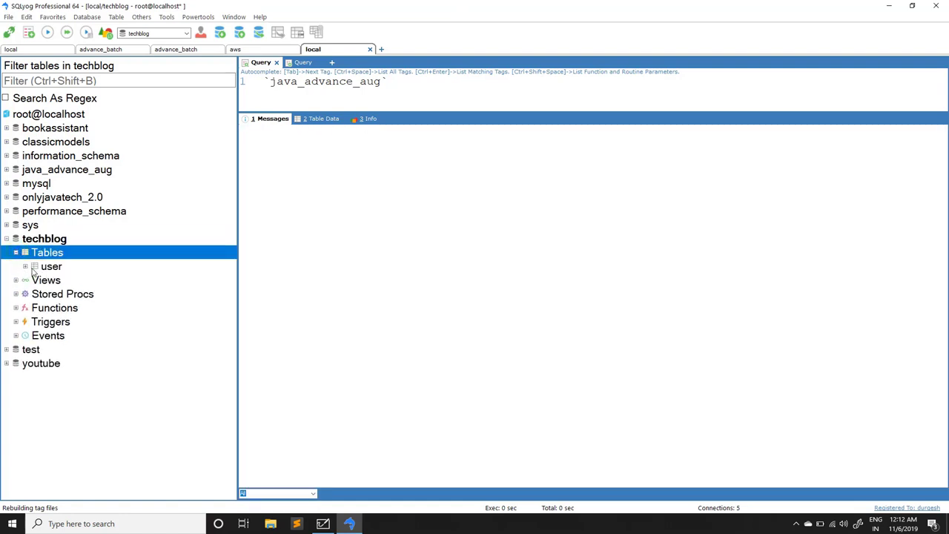
click(26, 268)
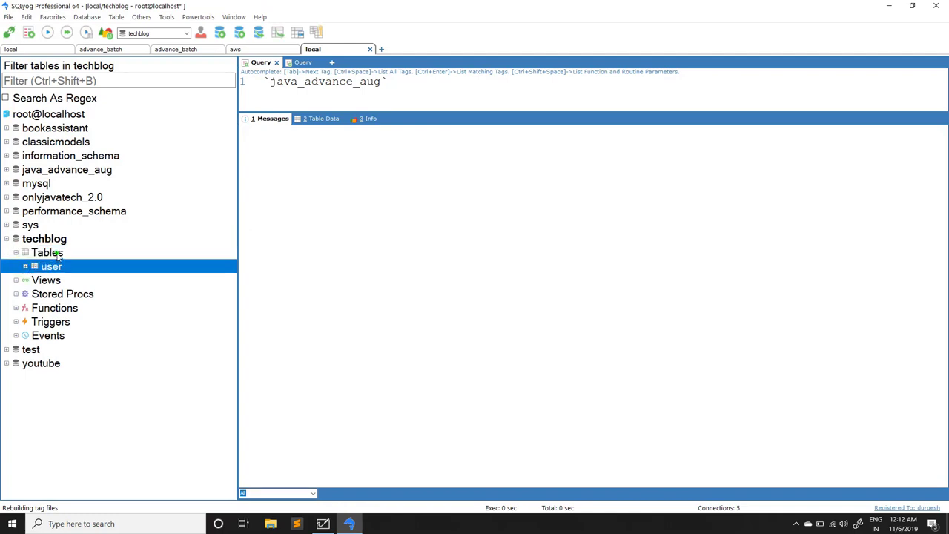
- Start a new table named categories in the techblog database, giving the table editor more width
right_click(58, 254)
click(70, 259)
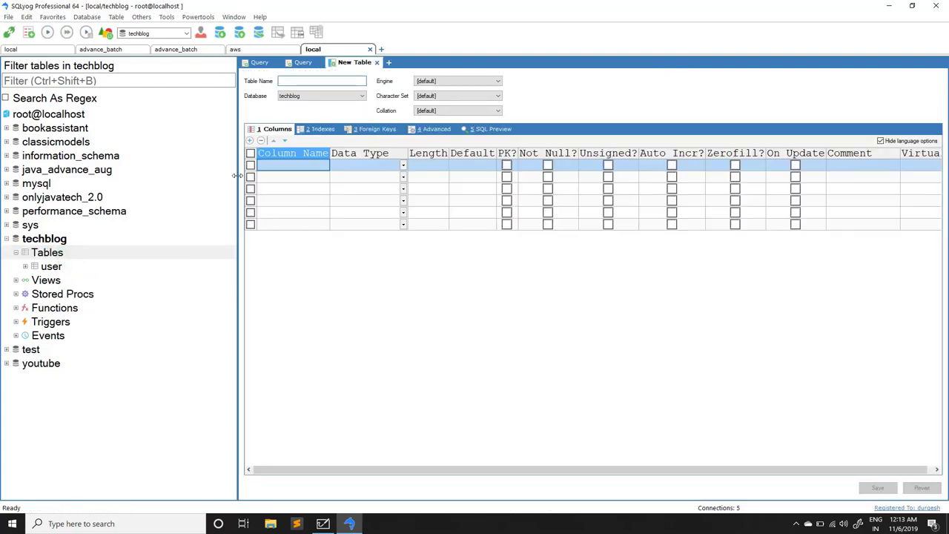
drag(236, 177, 143, 178)
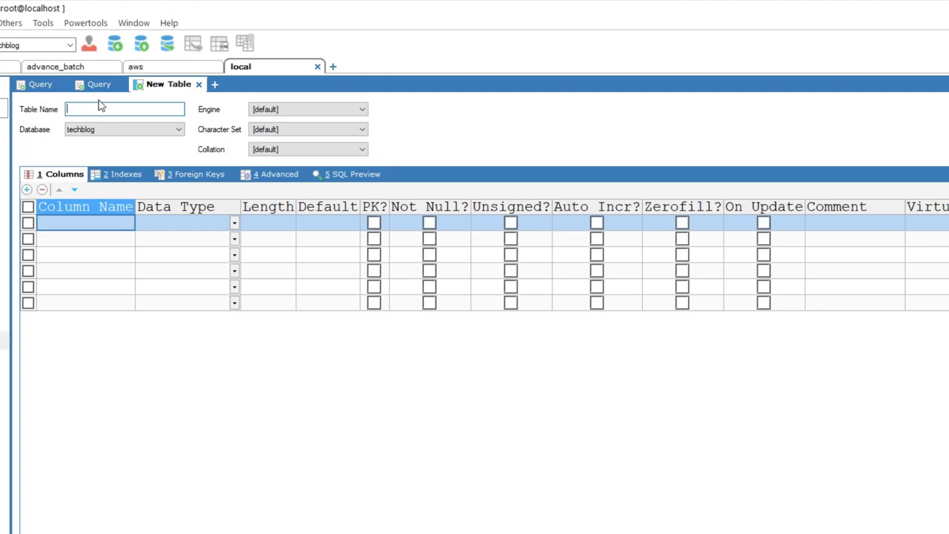
text(categories)
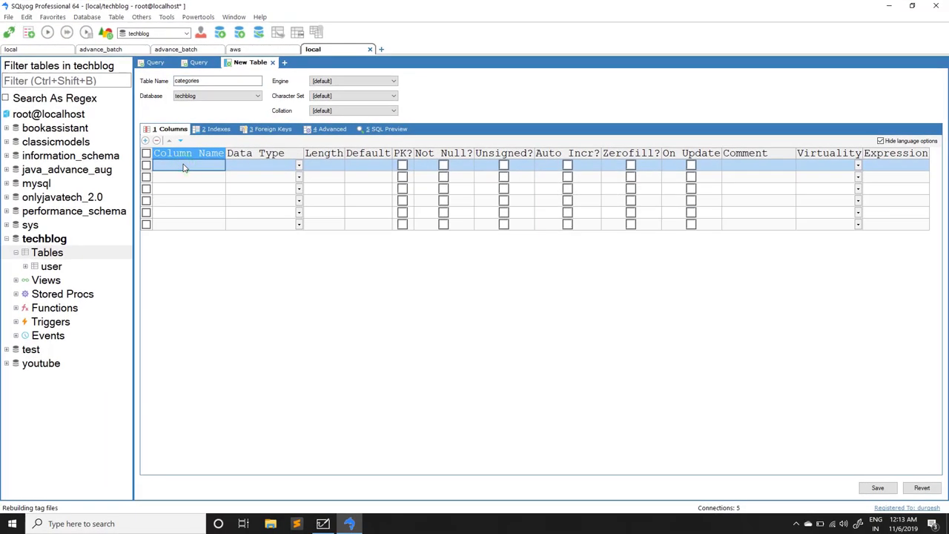
- Following the whiteboard sketch, define the cid column as int with length 12, primary key and auto increment
click(322, 523)
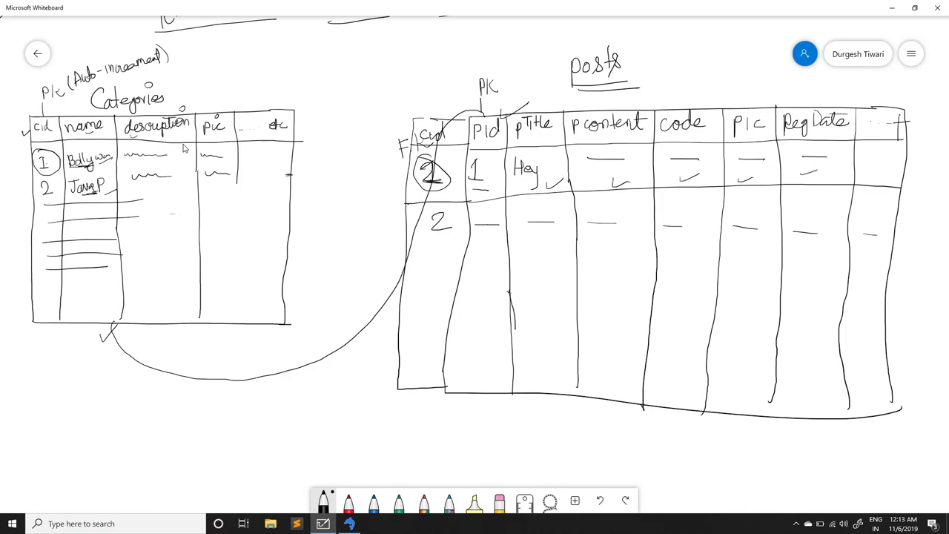
key(alt+Tab)
click(175, 166)
text(cid)
key(Tab)
text(int)
key(Tab)
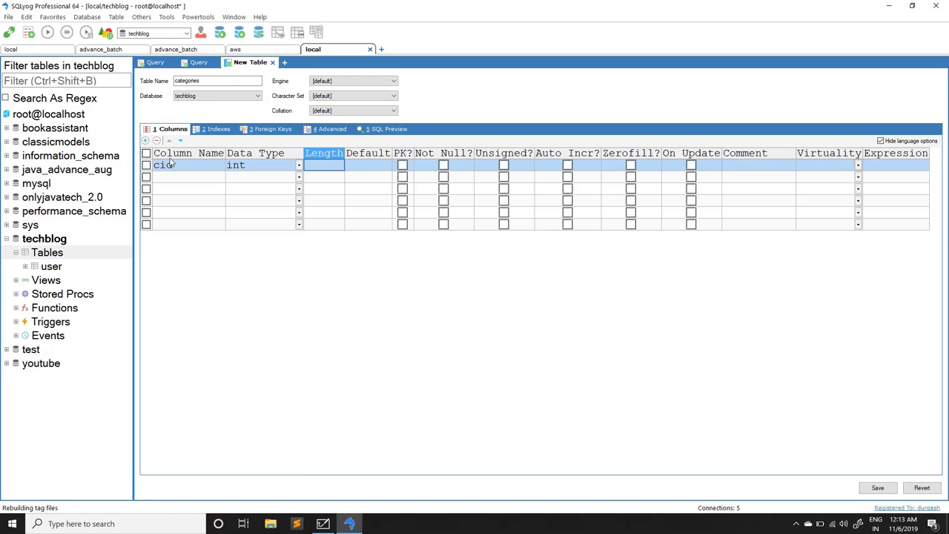
text(123)
key(BackSpace)
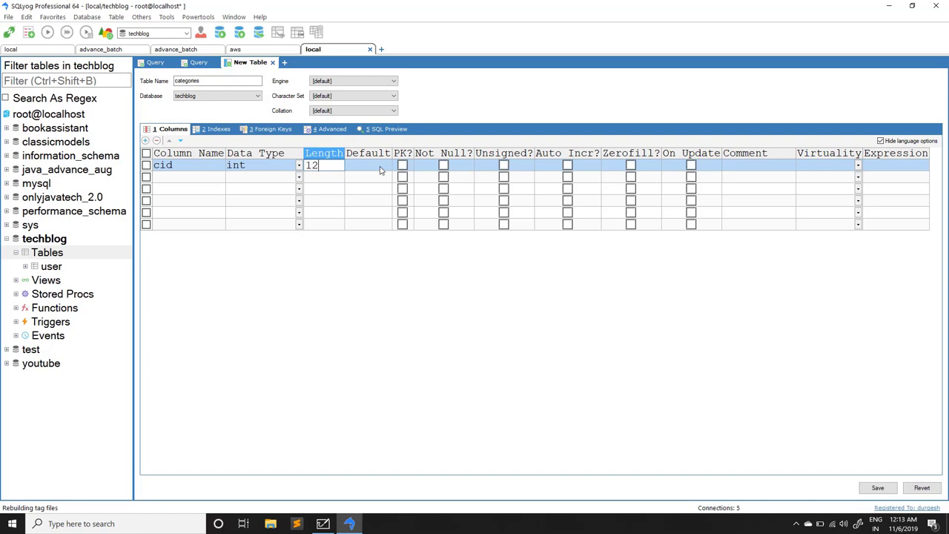
click(403, 165)
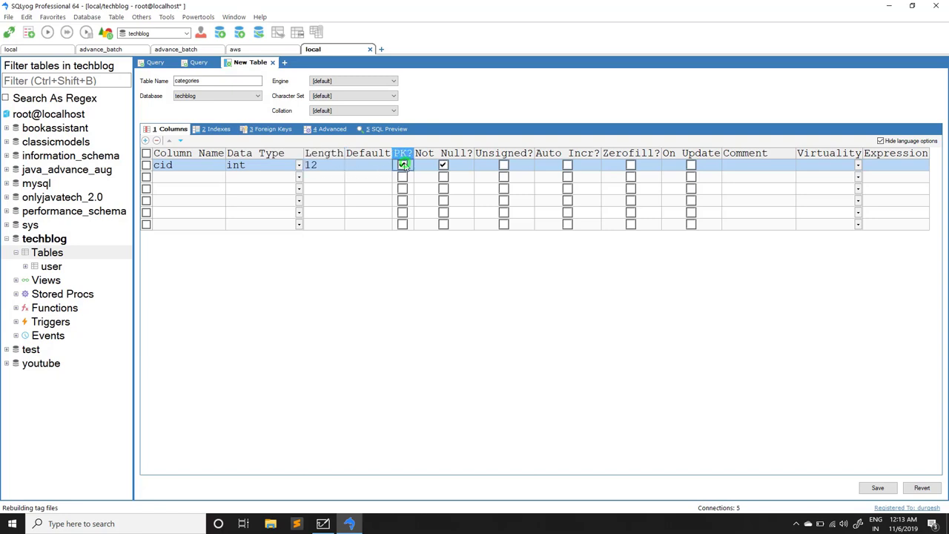
click(567, 166)
- Add a name column to the categories table as varchar with length 100 and not null
click(198, 178)
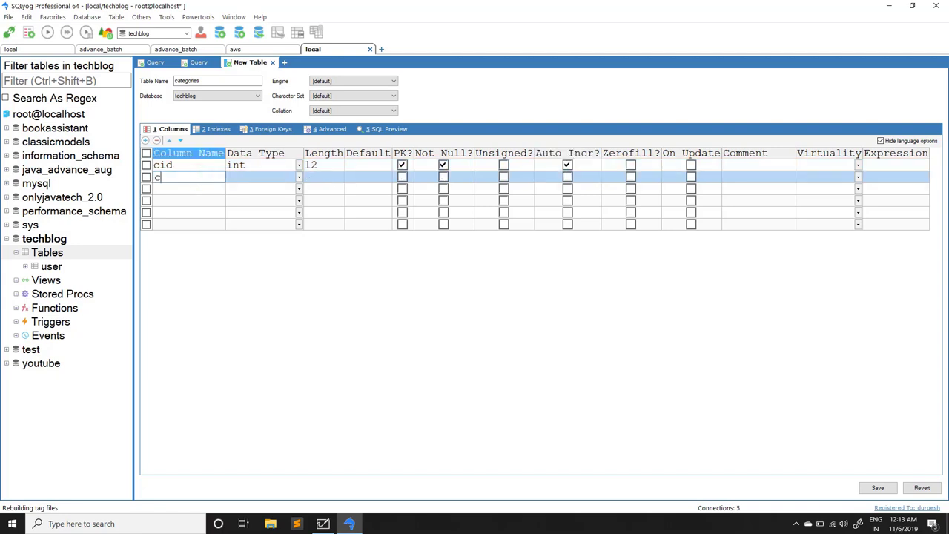
text(name)
click(267, 177)
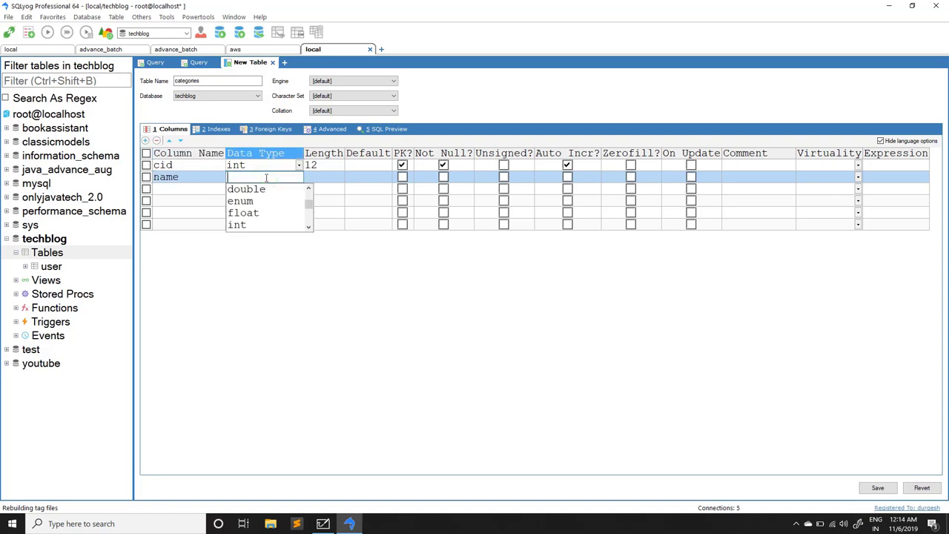
text(varc)
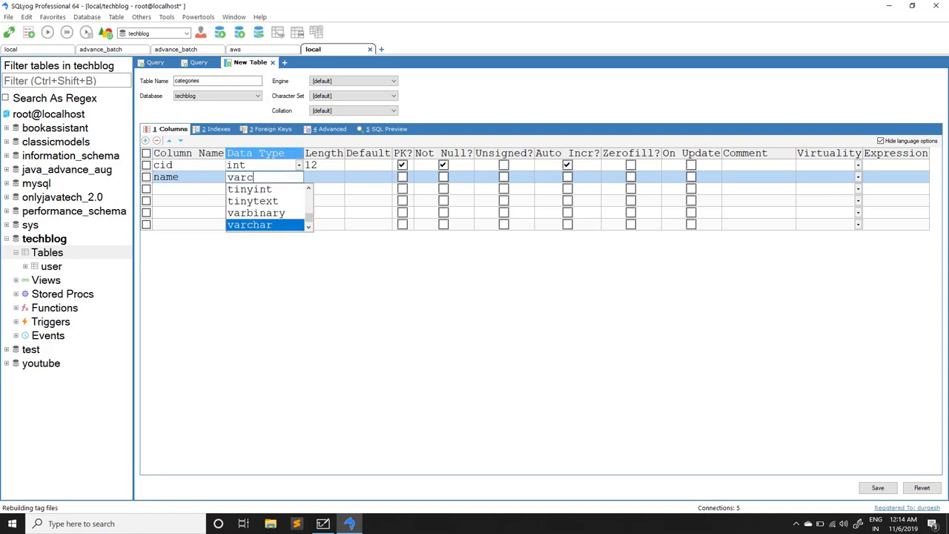
key(Tab)
key(Tab)
key(shift+Tab)
text(100)
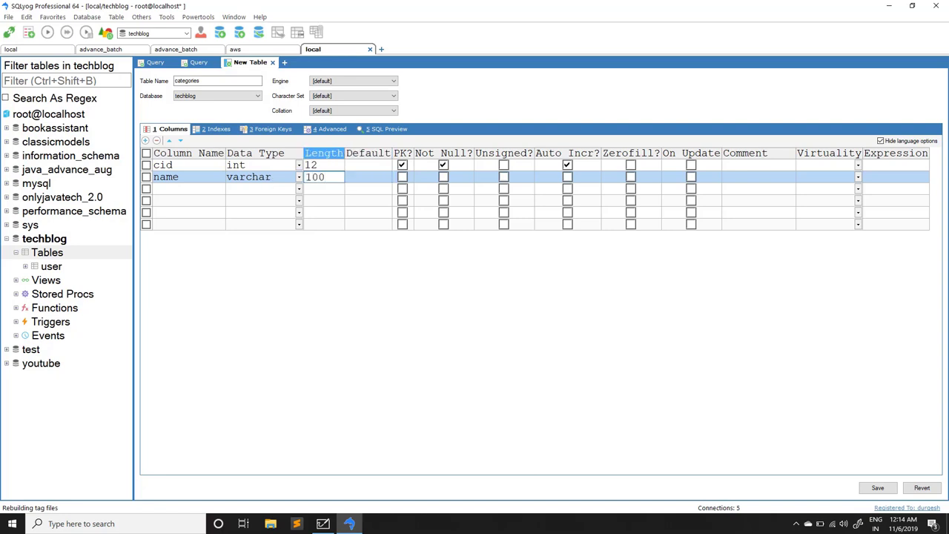
click(443, 177)
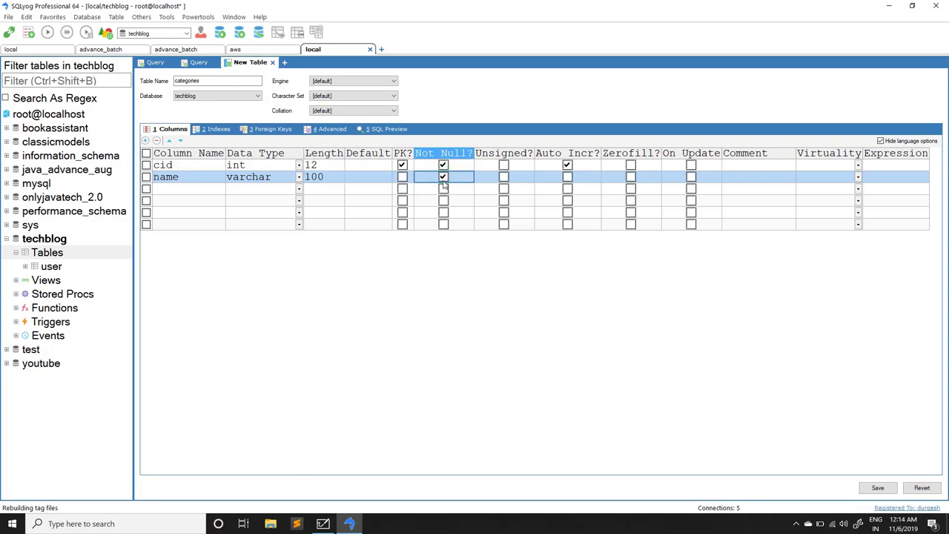
- Add a description column to the categories table as varchar with length 200, widening the column-name field
click(178, 189)
text(description)
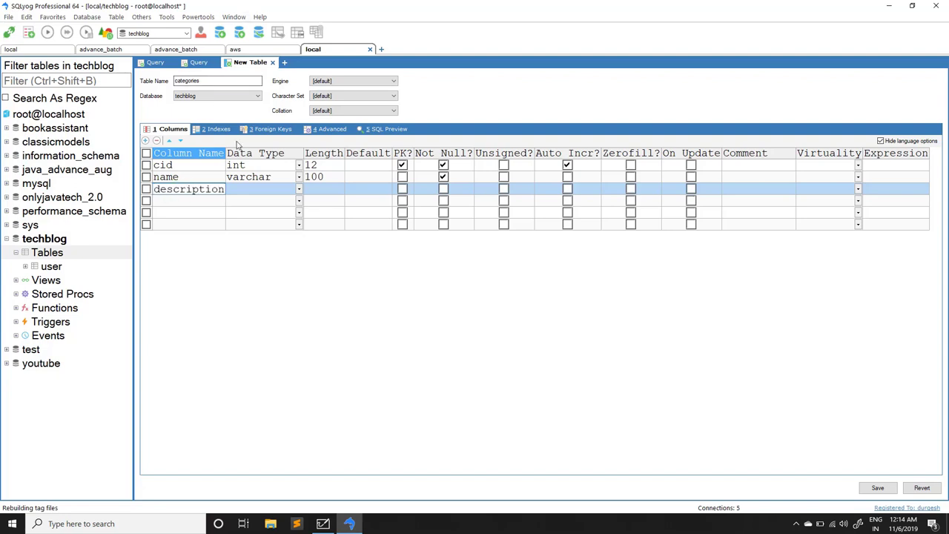
drag(225, 153, 269, 153)
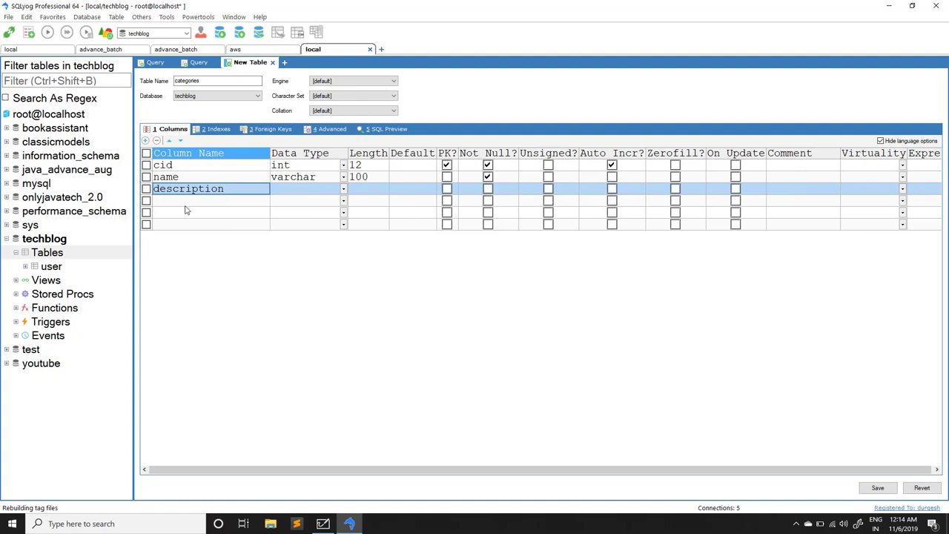
click(303, 190)
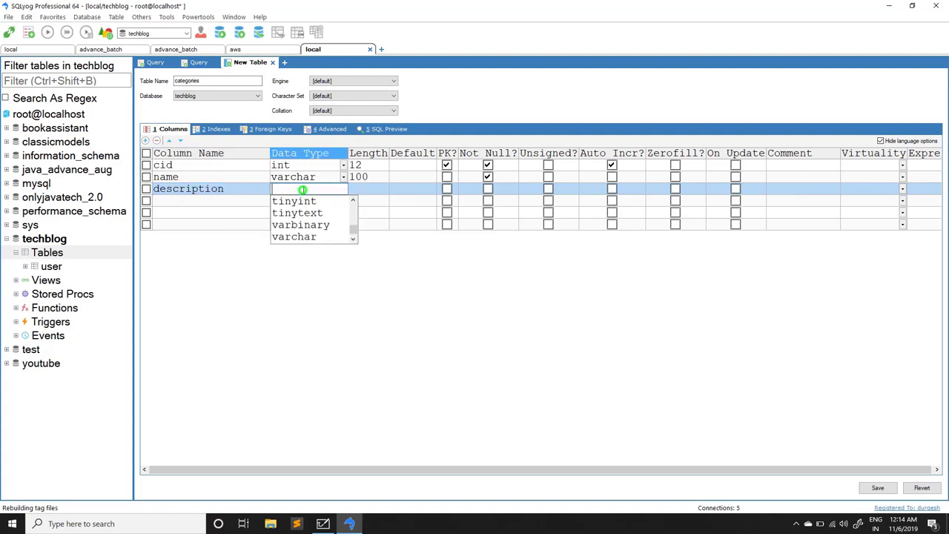
text(varchar)
key(Tab)
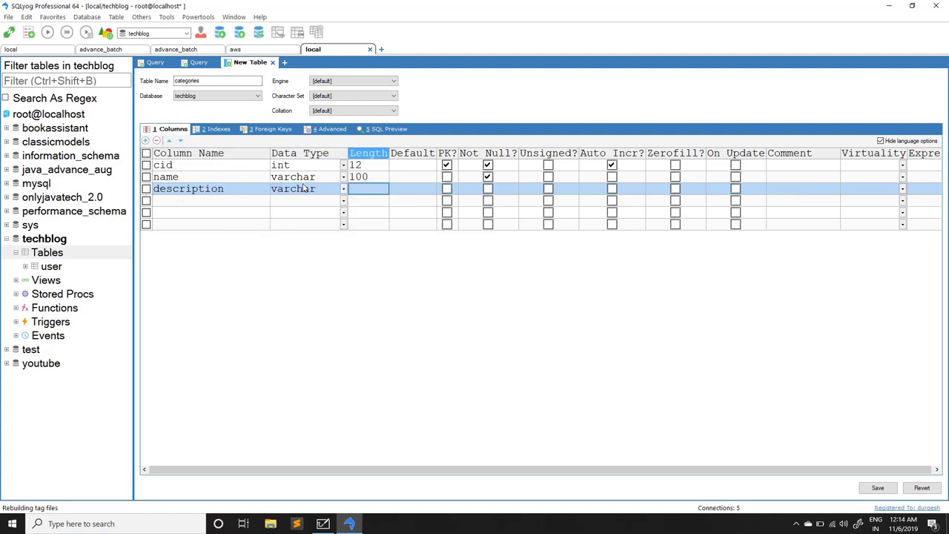
text(200)
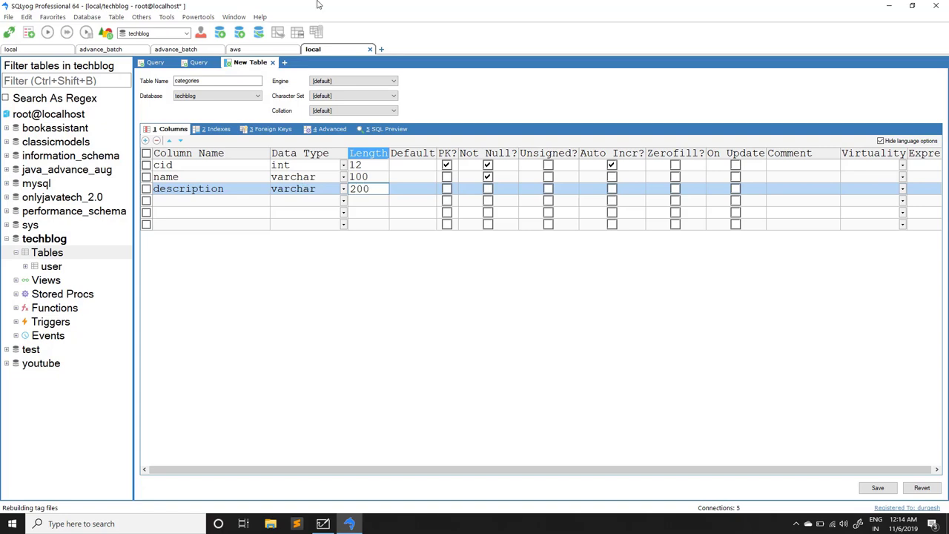
click(406, 278)
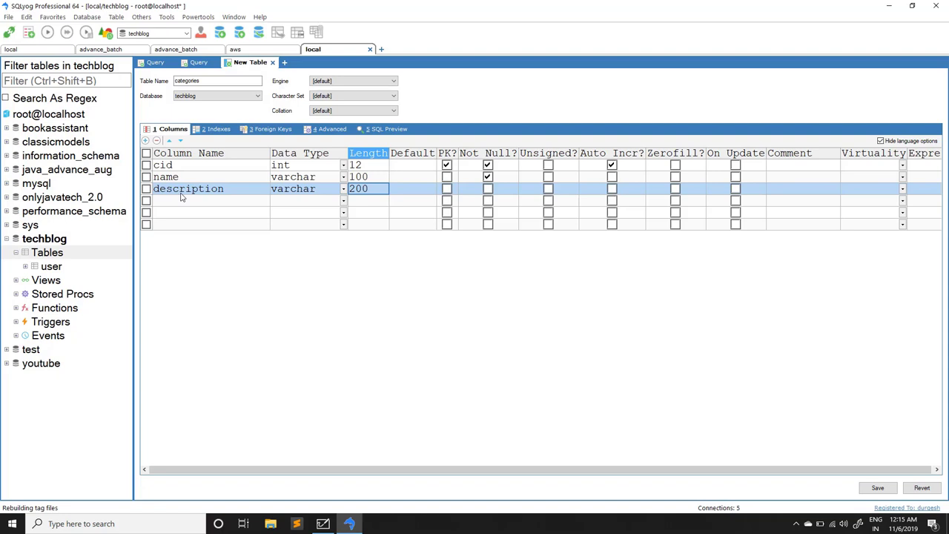
- Save the categories table and start another new table named posts
click(880, 490)
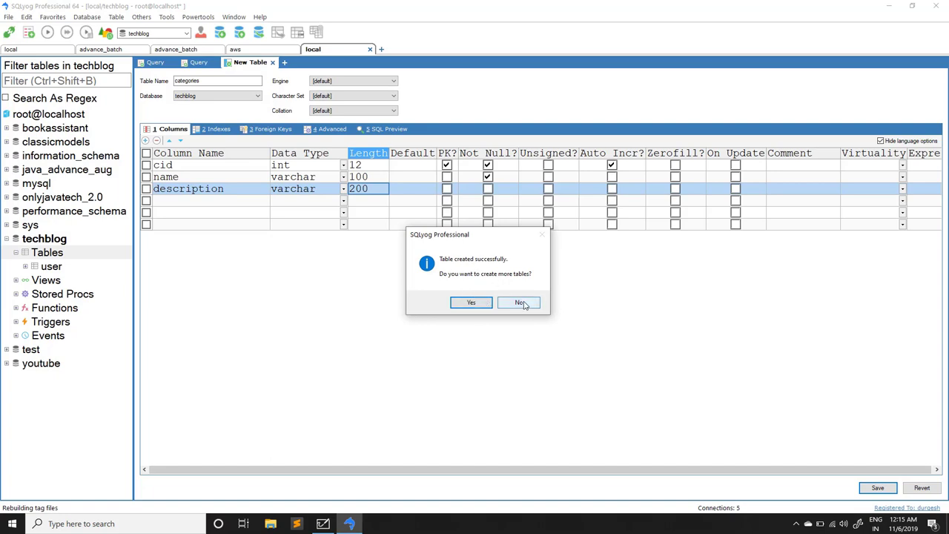
click(474, 302)
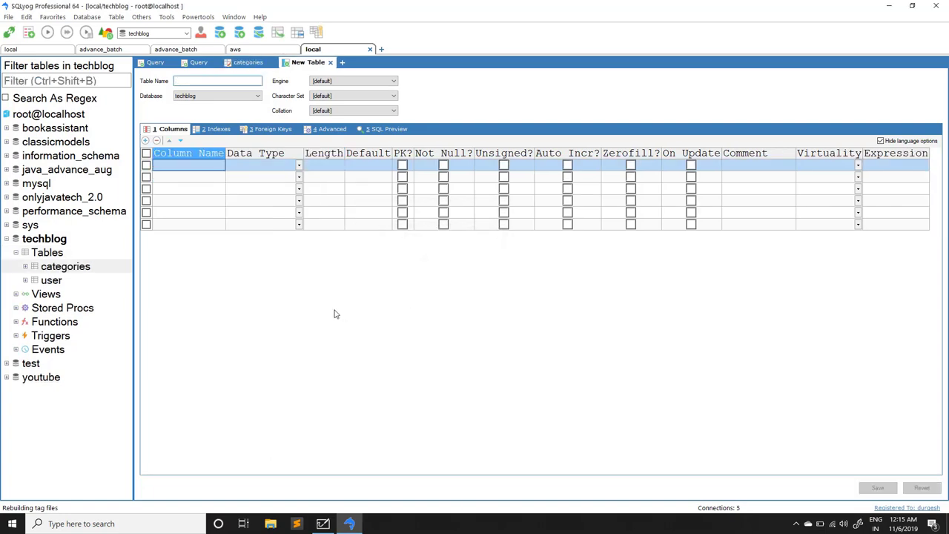
text(posts)
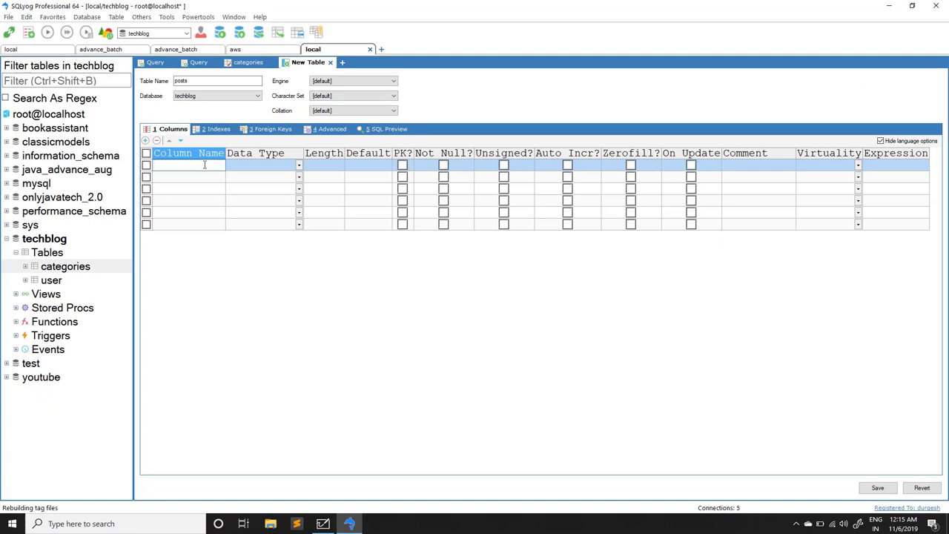
- Following the whiteboard sketch, define the posts table's pid column as int with length 12, primary key and auto increment
click(322, 523)
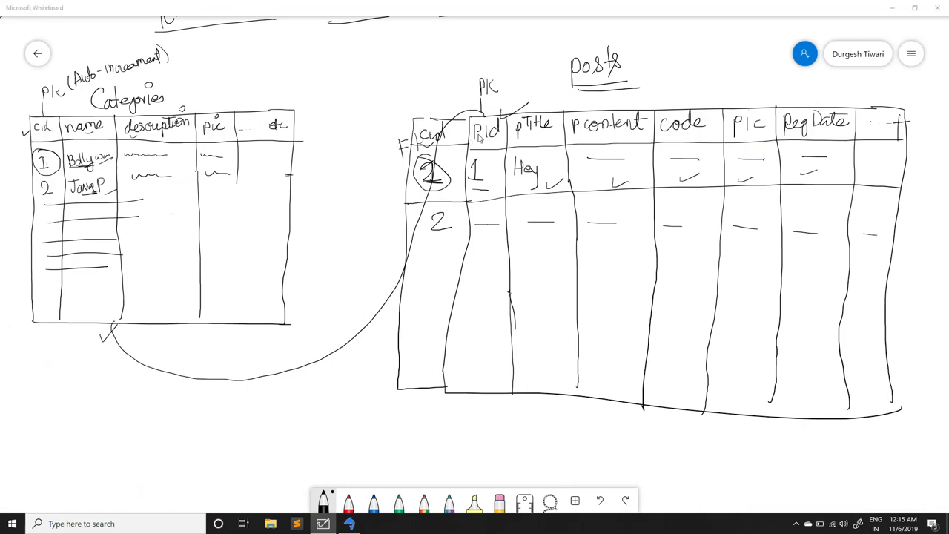
key(alt+Tab)
text(pid)
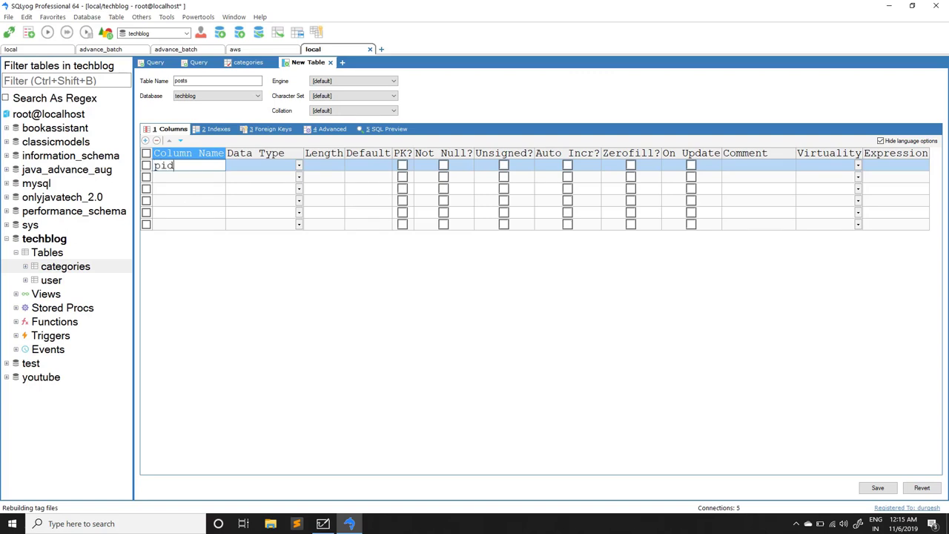
key(Tab)
text(int)
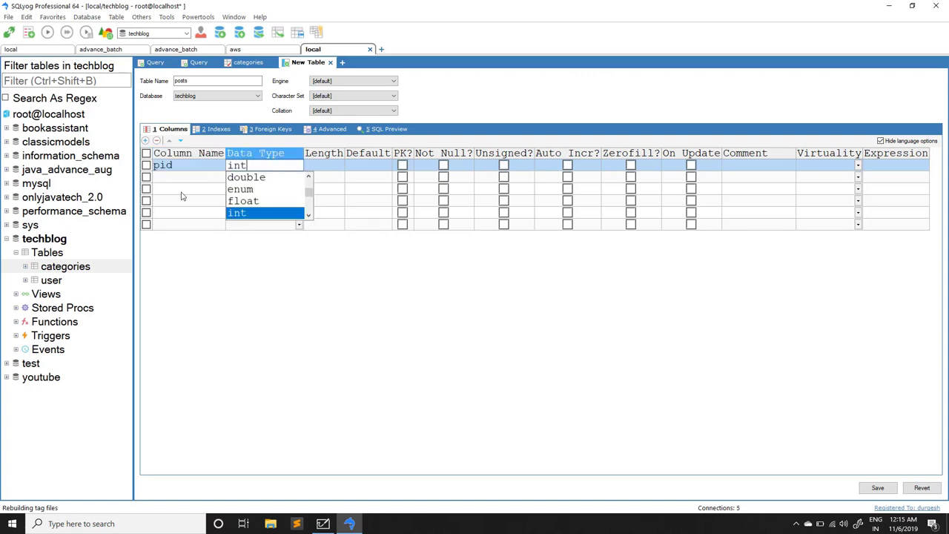
key(Tab)
text(12)
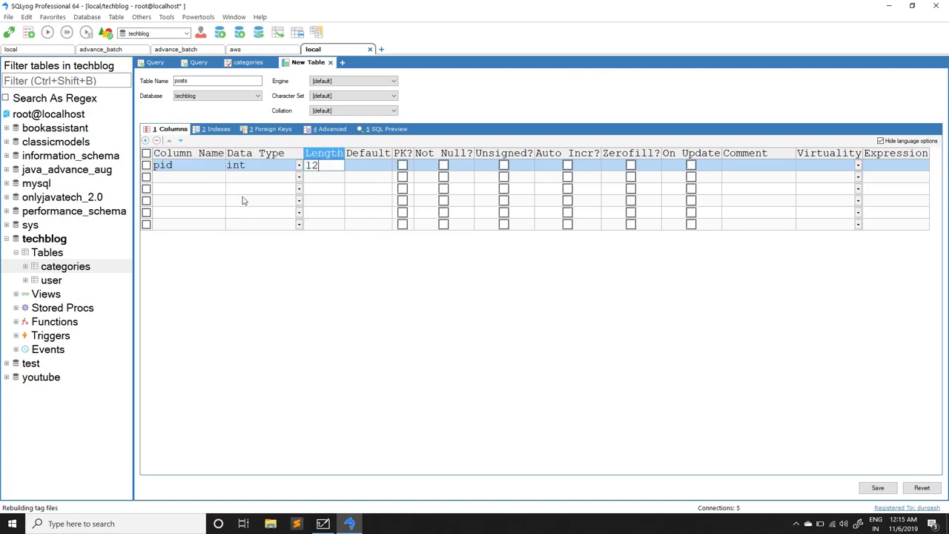
click(403, 166)
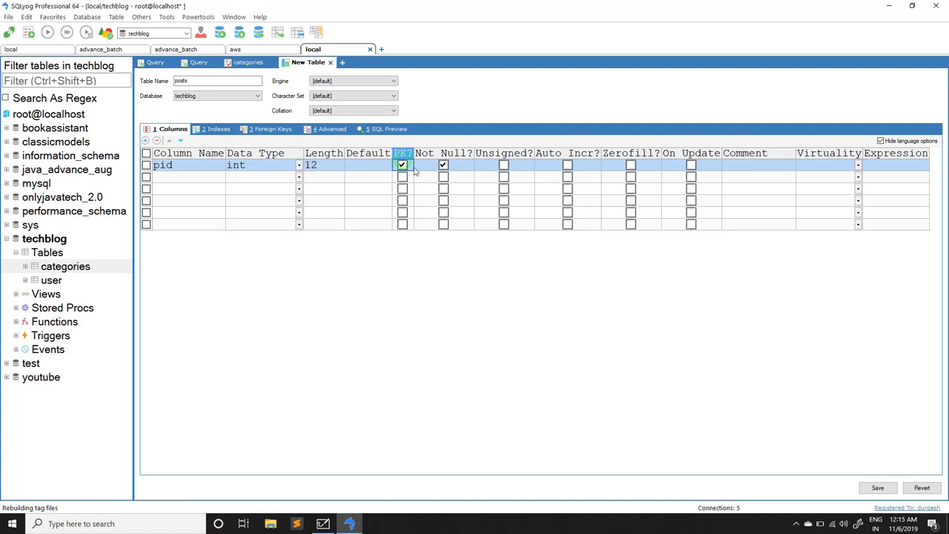
click(569, 166)
- Add a pTitle column to the posts table as varchar with length 150 and not null
click(178, 178)
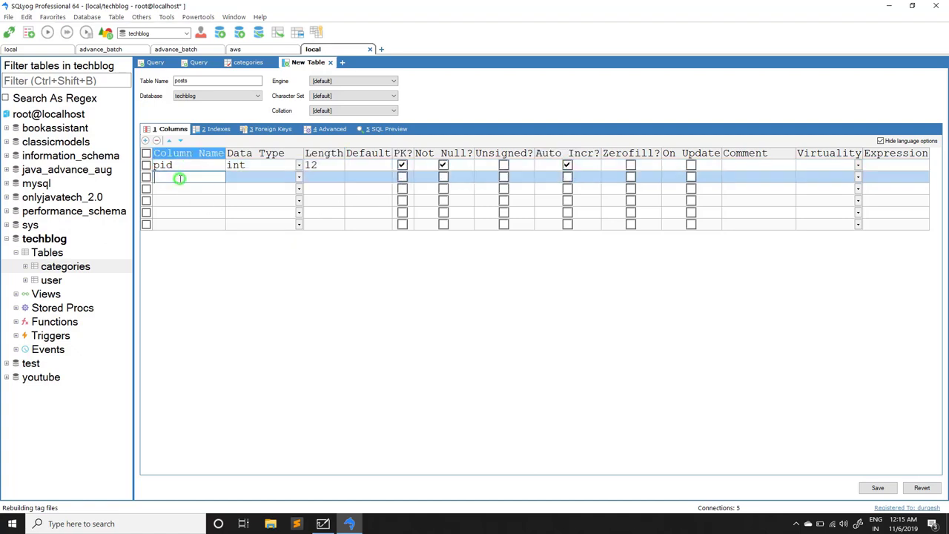
text(pTitle)
click(261, 181)
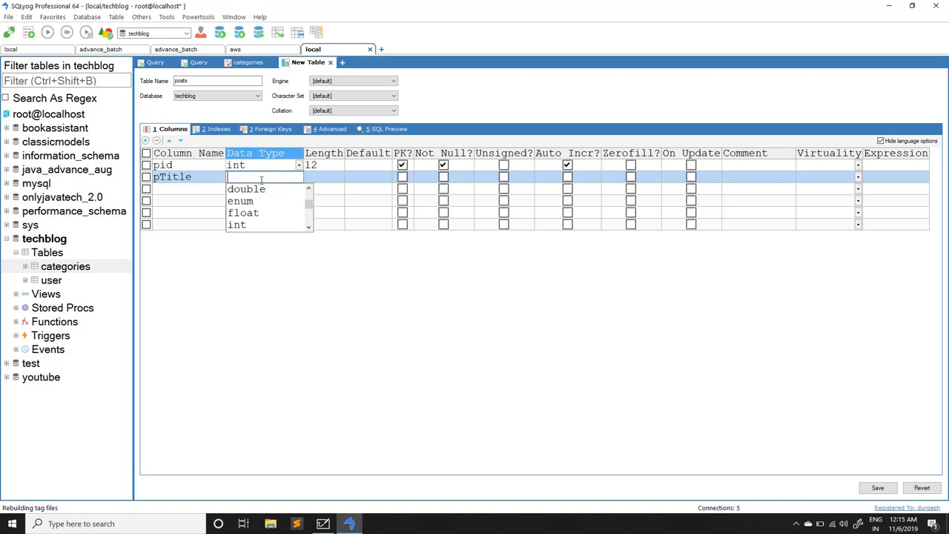
text(var)
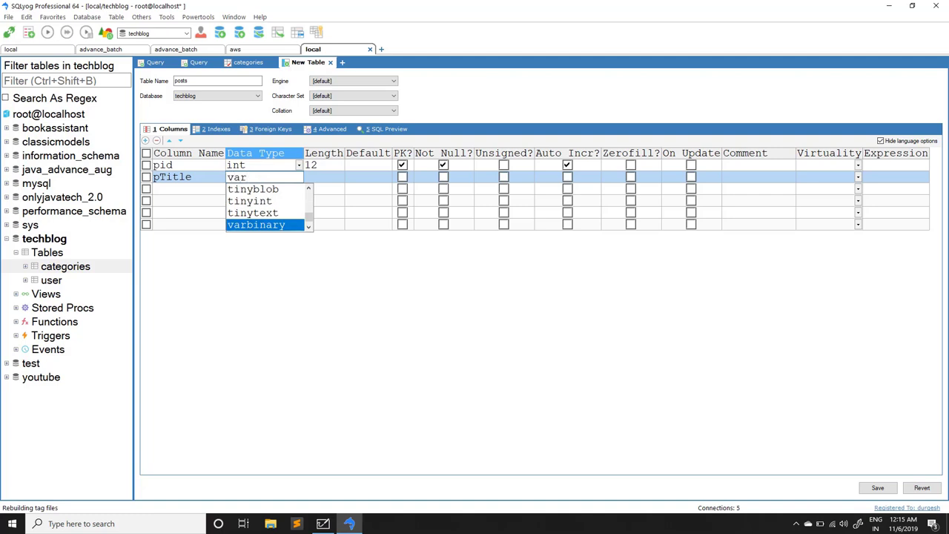
text(char)
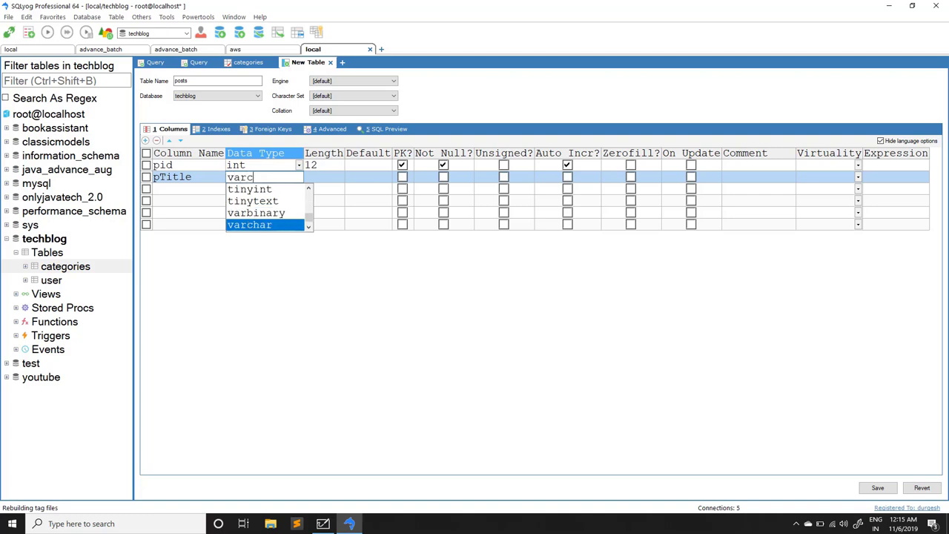
key(Tab)
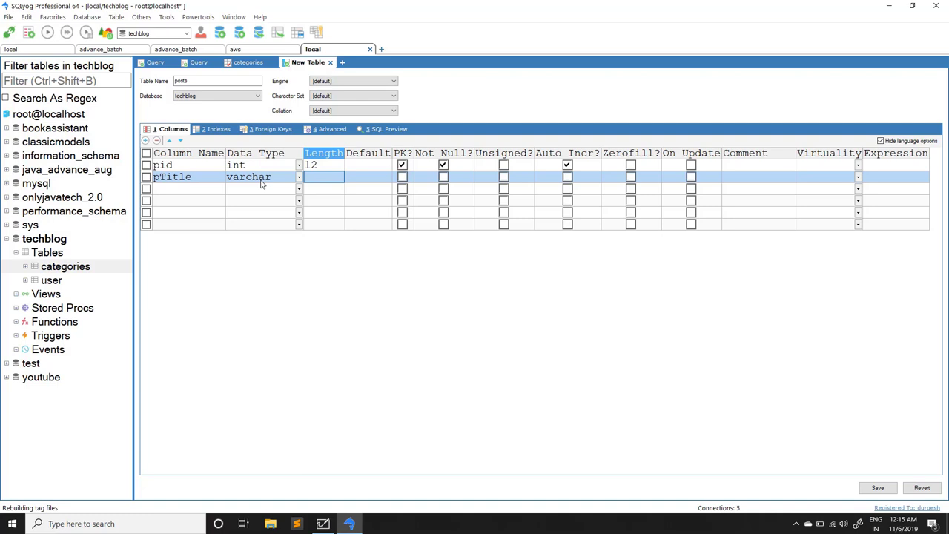
text(150)
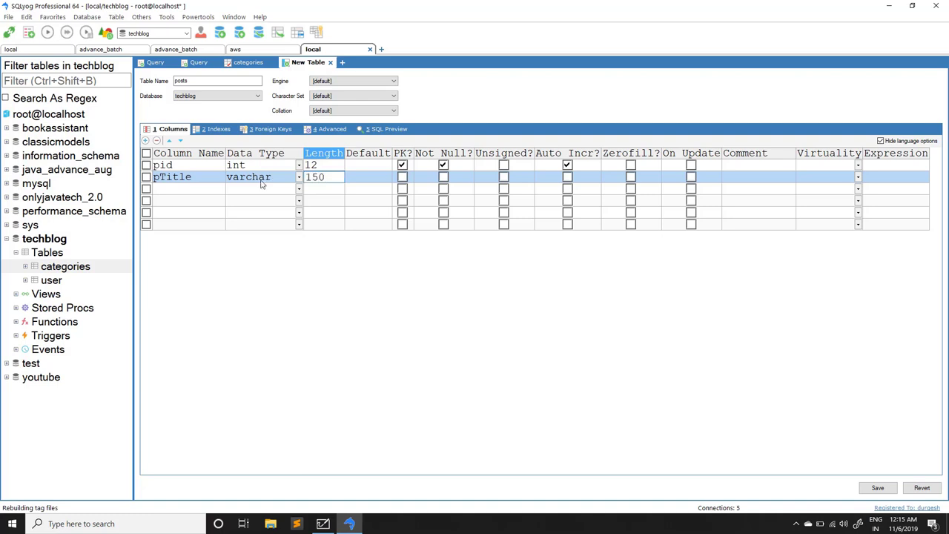
key(Tab)
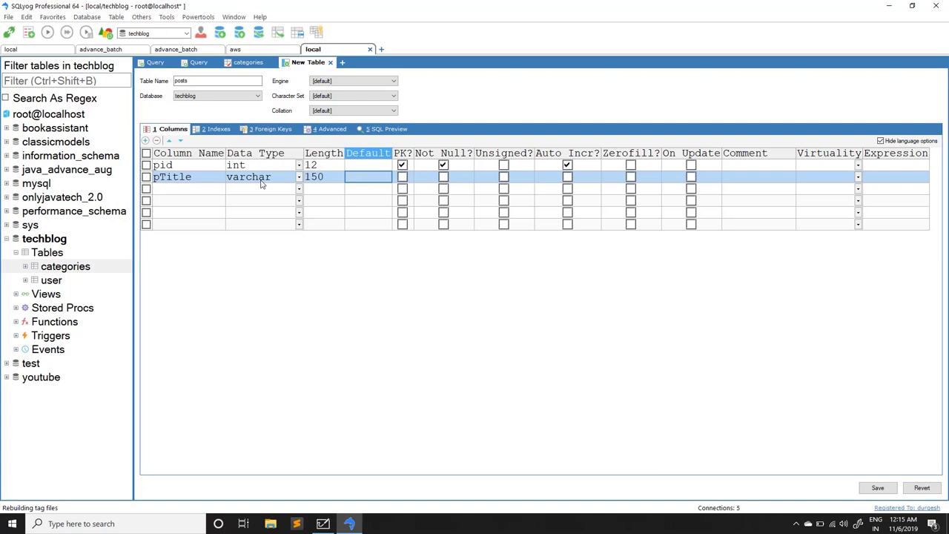
click(443, 178)
- Add a pContent column to the posts table with the longtext data type
click(169, 188)
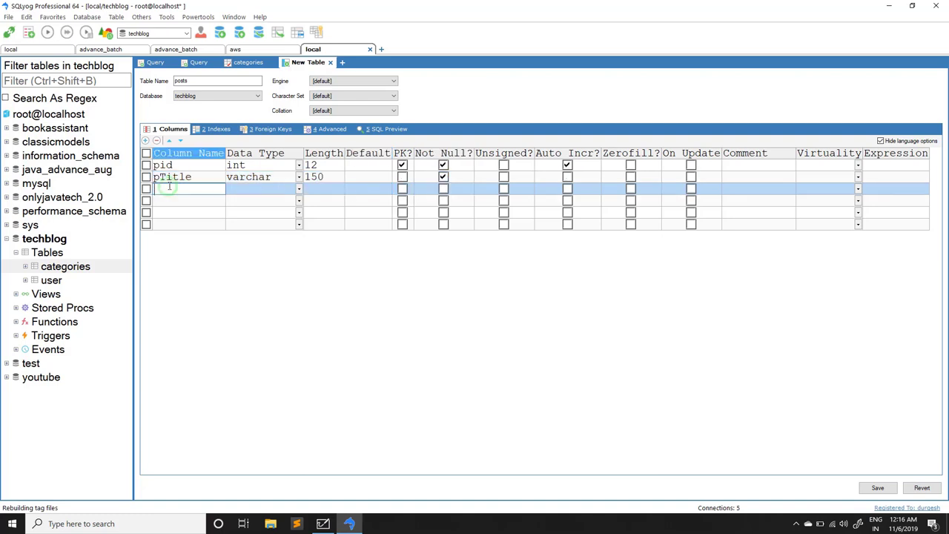
text(pContent)
key(Tab)
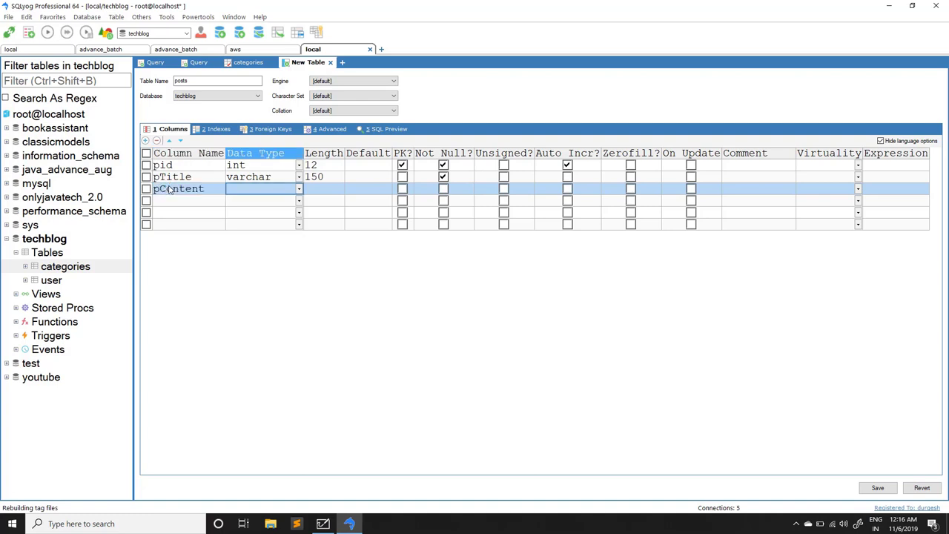
text(lon)
key(Down)
key(Tab)
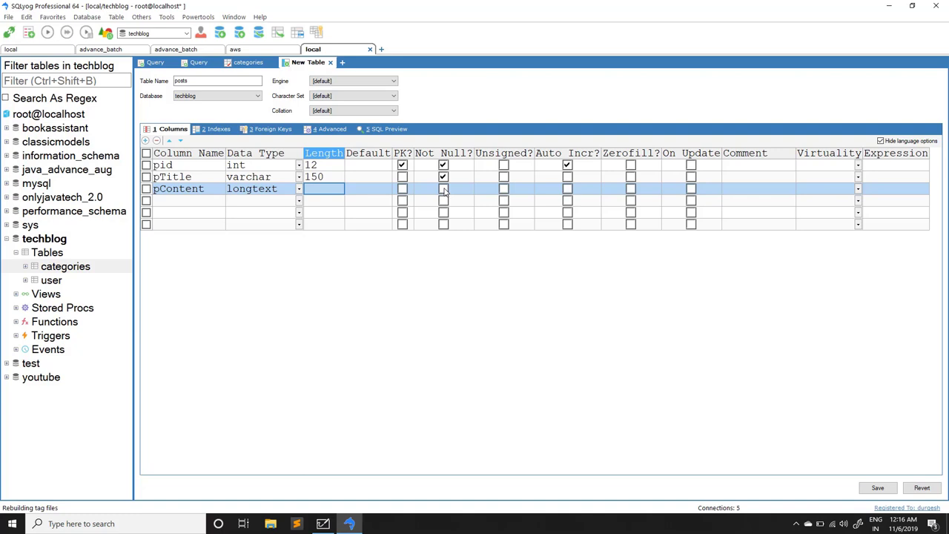
- Check the posts sketch in Microsoft Whiteboard and add a pCode column to the posts table as longtext
click(185, 202)
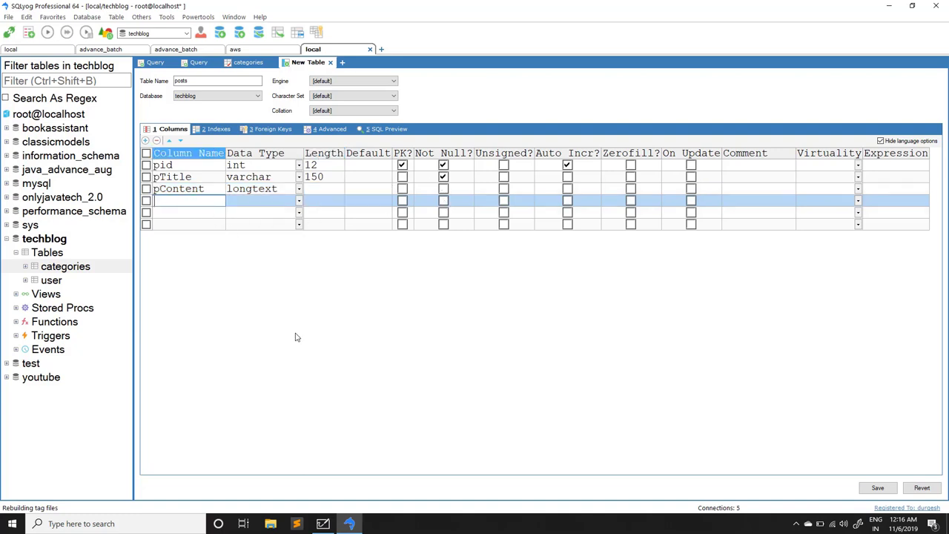
click(322, 523)
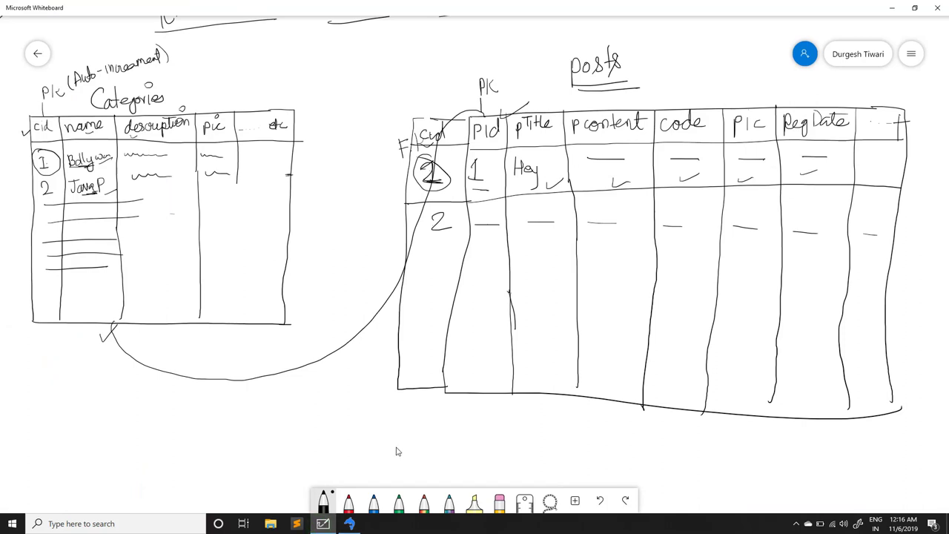
click(349, 523)
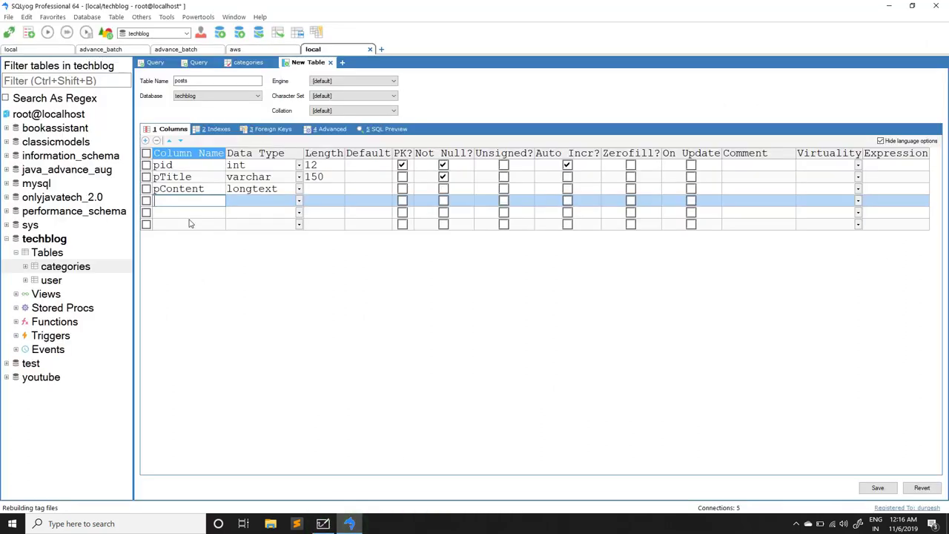
text(pCode)
click(267, 203)
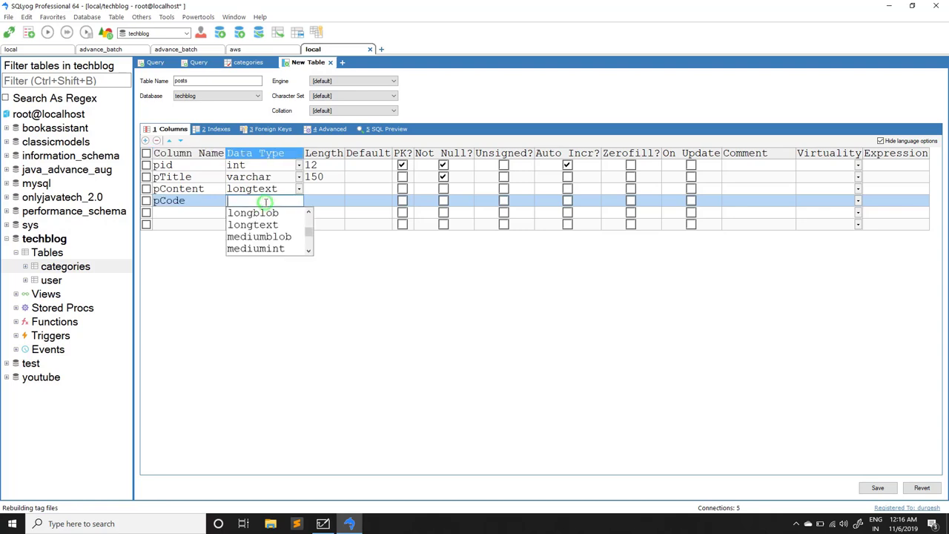
text(lo)
key(Down)
key(Tab)
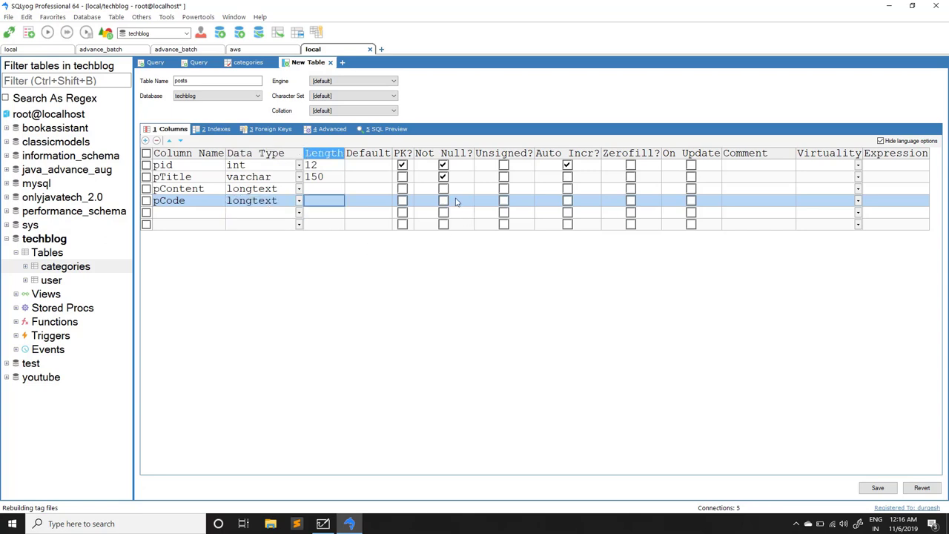
- Following the whiteboard sketch, add a pPic column as varchar with length 100, and widen the Default field of the column grid
click(172, 213)
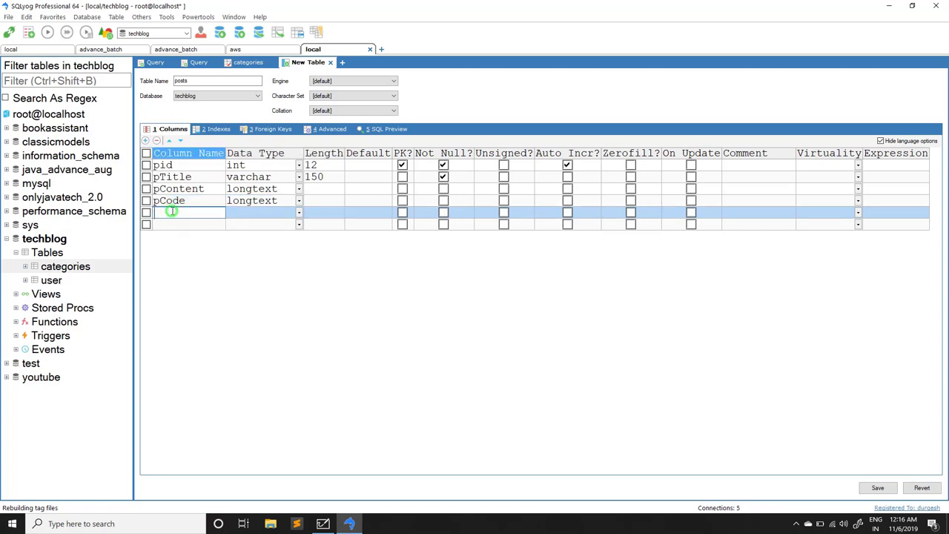
key(alt+Tab)
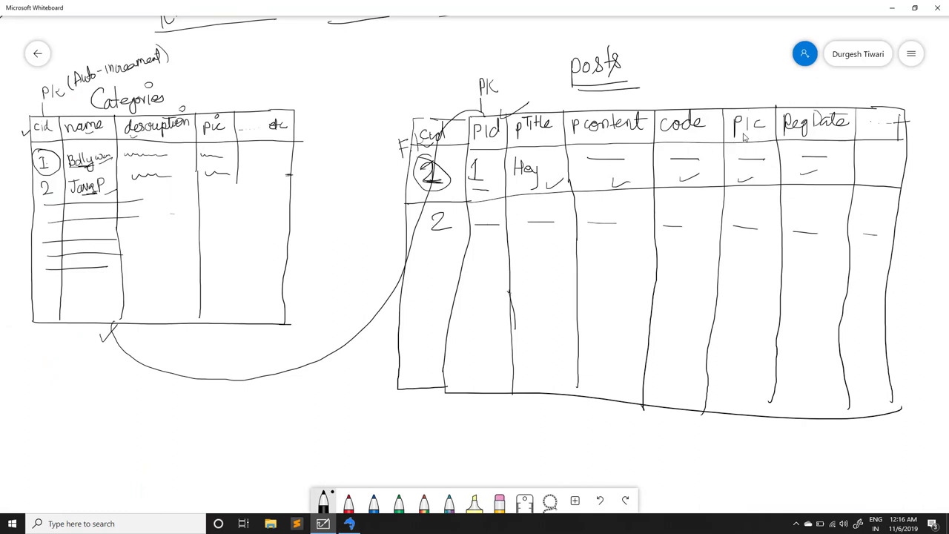
key(alt+Tab)
text(pPic)
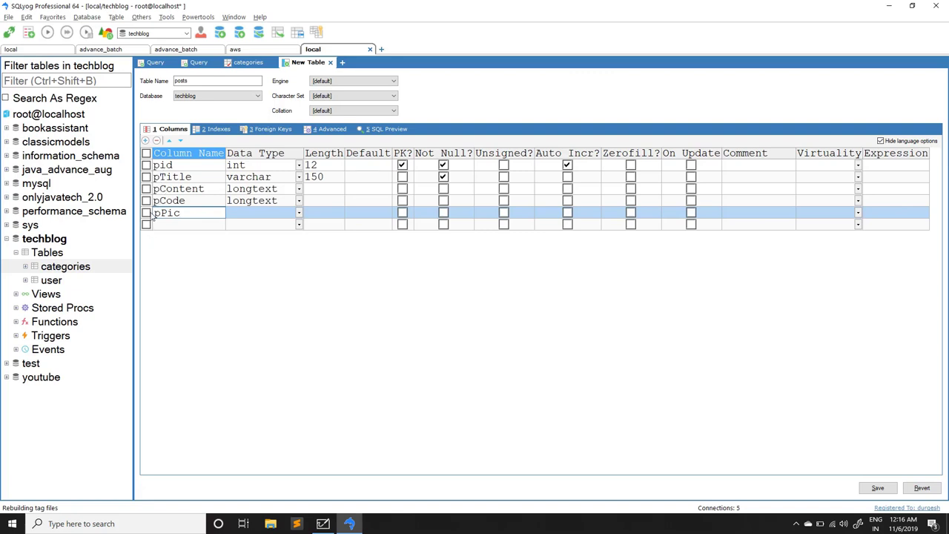
click(244, 212)
text(varchar)
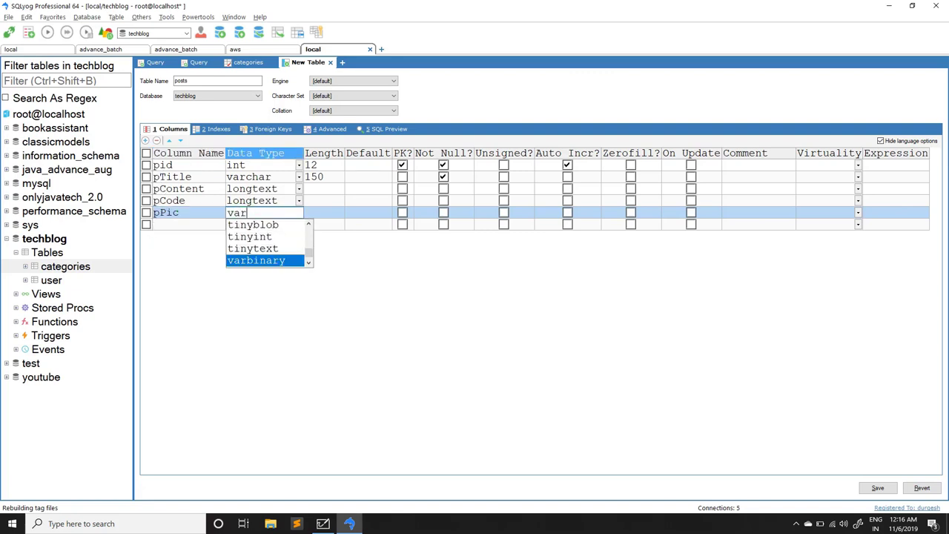
key(Tab)
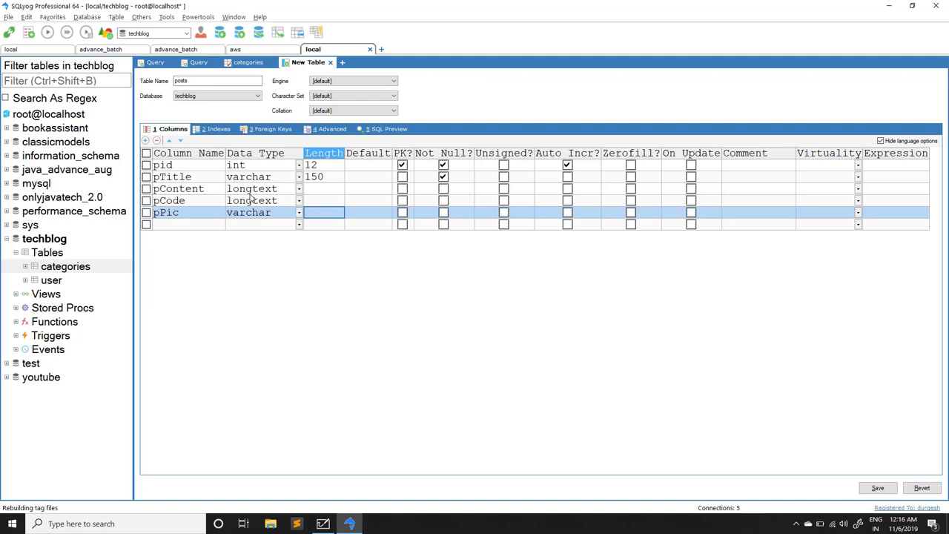
click(322, 213)
text(100)
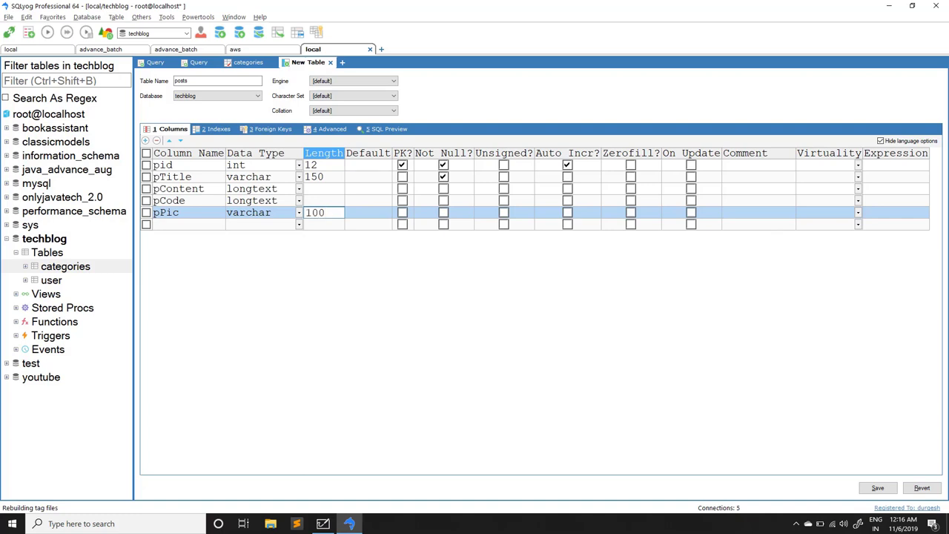
click(373, 215)
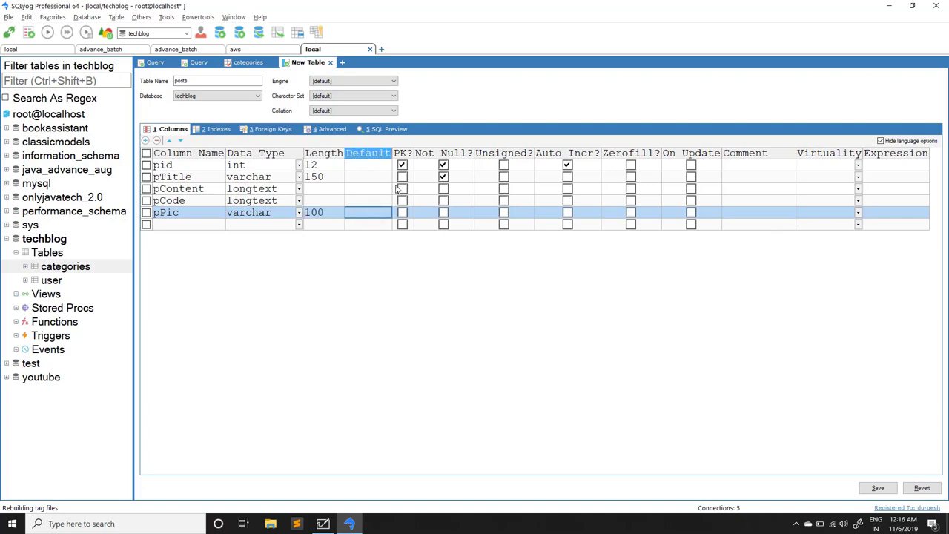
drag(392, 153, 418, 153)
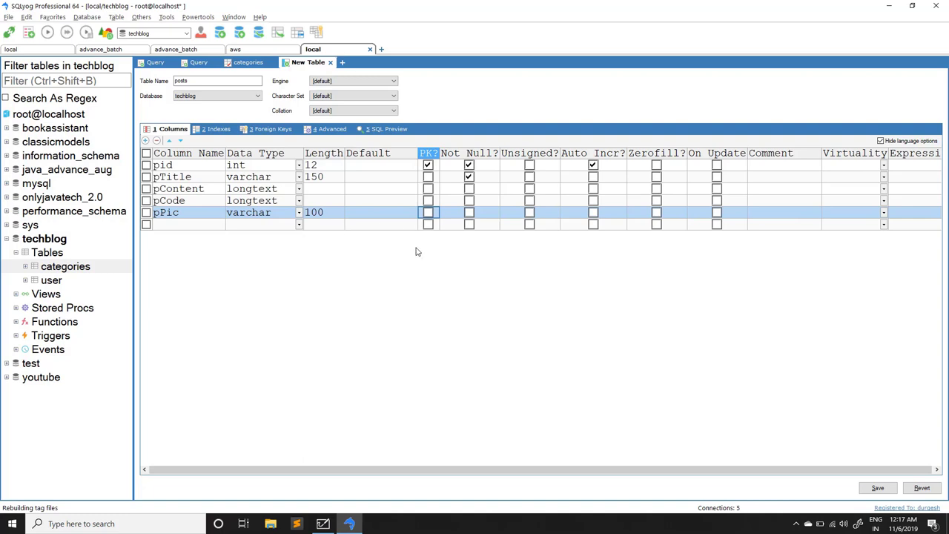
- Add a pDate column to the posts table as timestamp with the default value now()
click(178, 225)
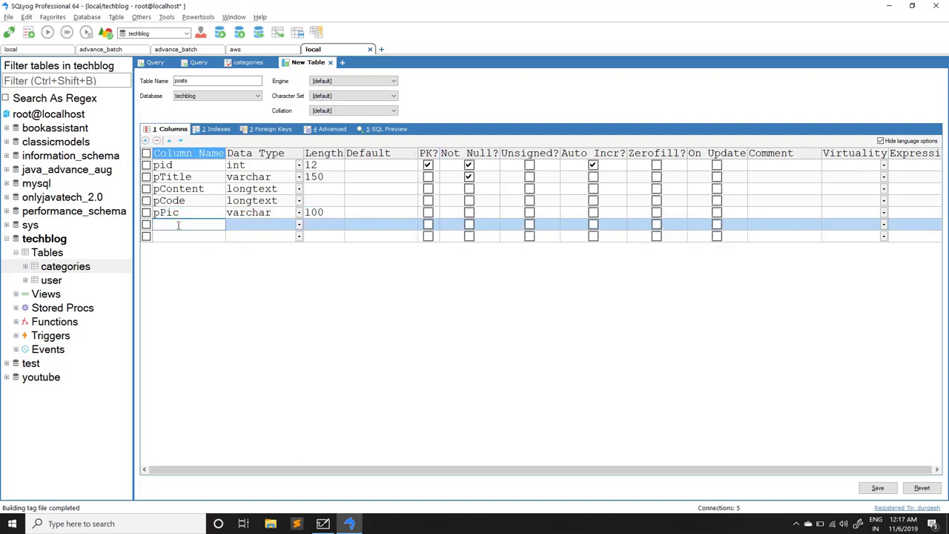
text(pDate)
click(249, 230)
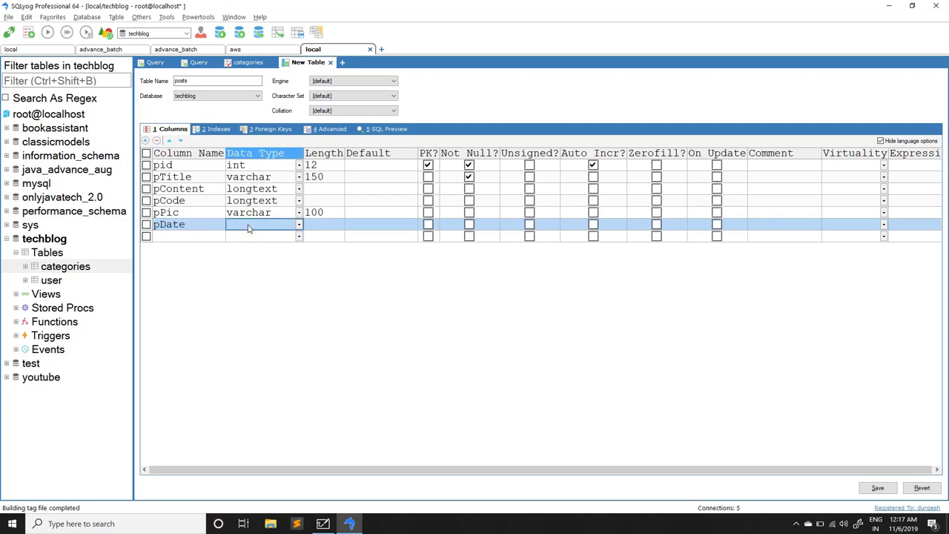
click(245, 224)
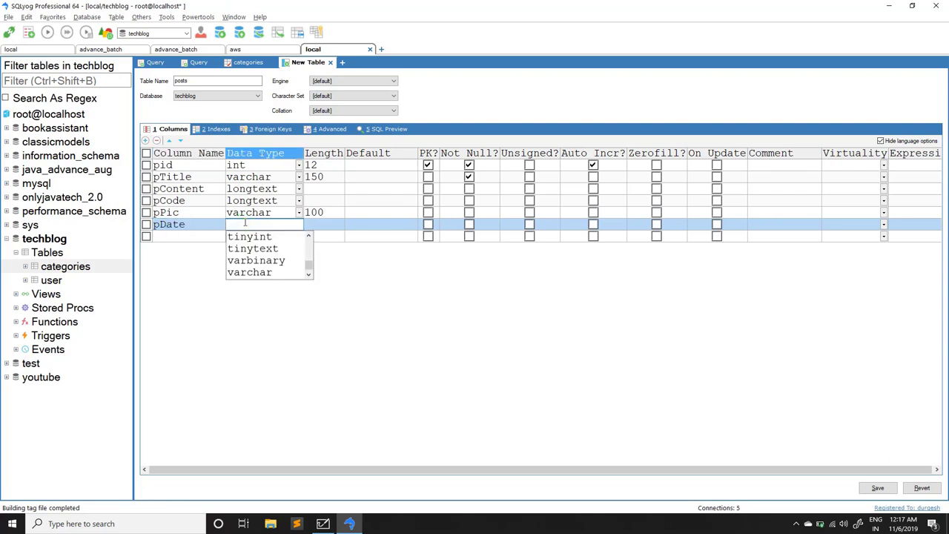
text(timestamp)
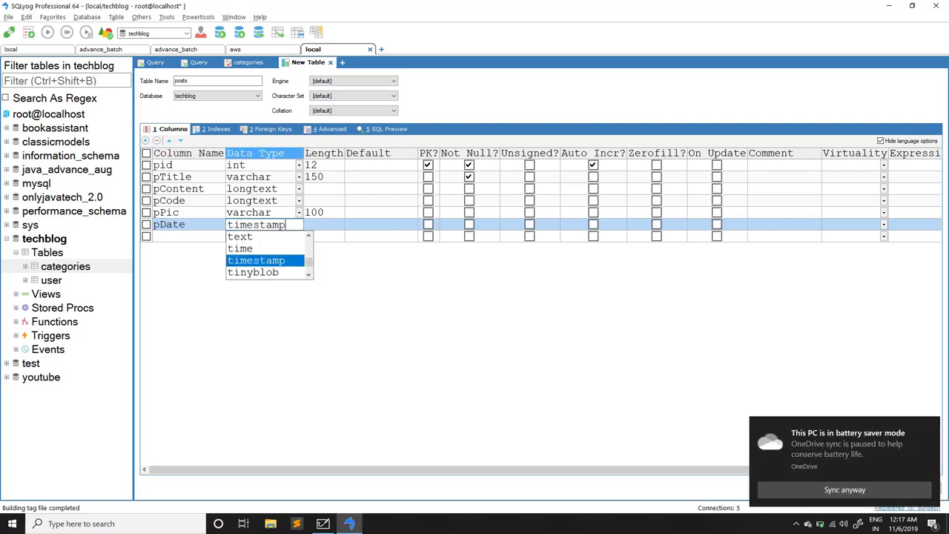
key(Tab)
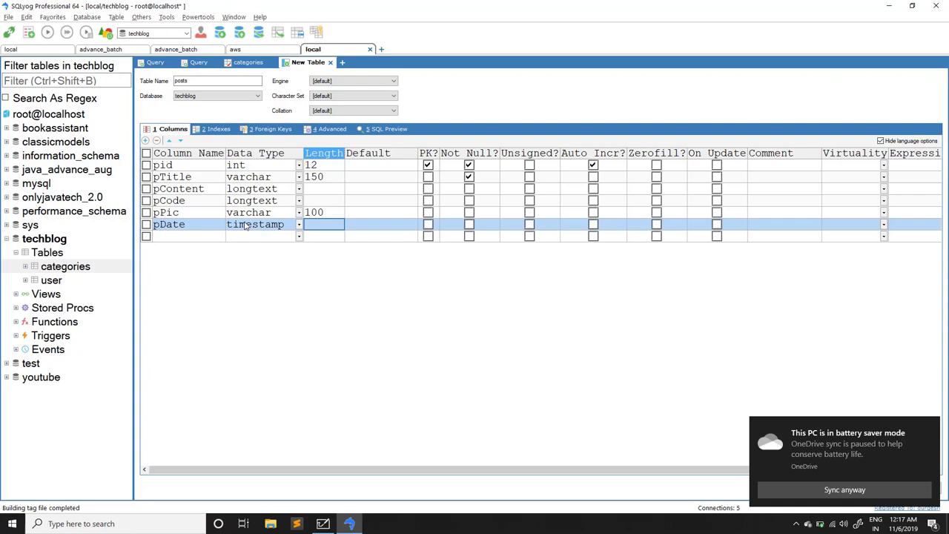
click(367, 231)
text(now())
key(BackSpace)
key(BackSpace)
text(()
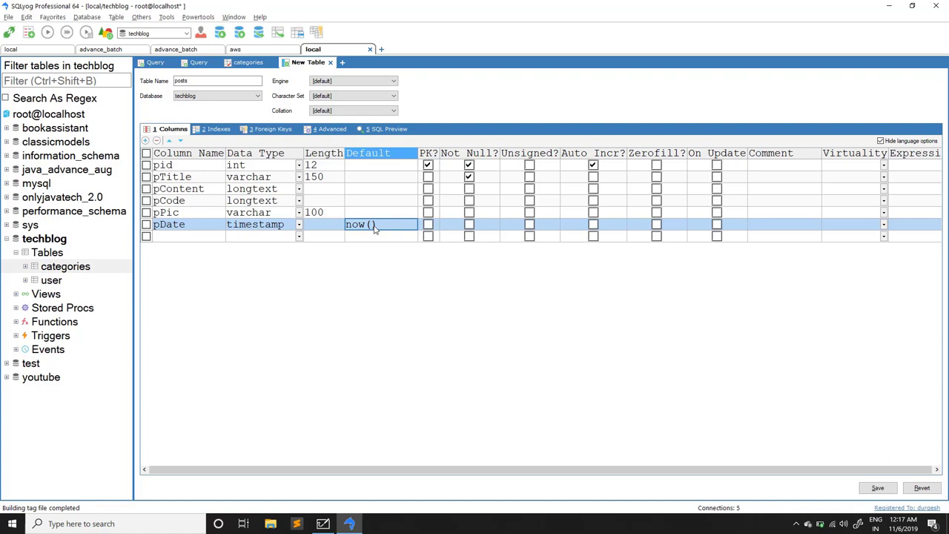
- Check the posts sketch in Microsoft Whiteboard and add a new column named catId to the posts table
key(alt+Tab)
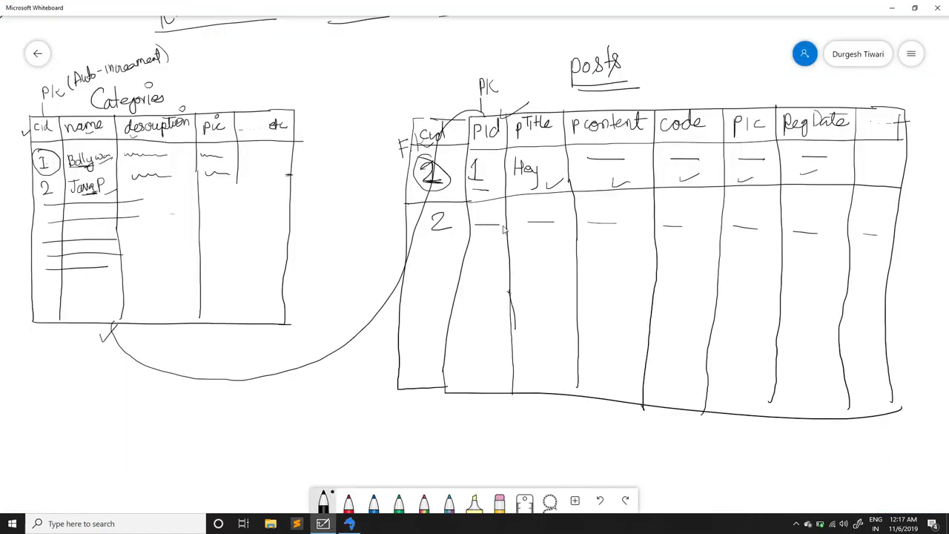
key(alt+Tab)
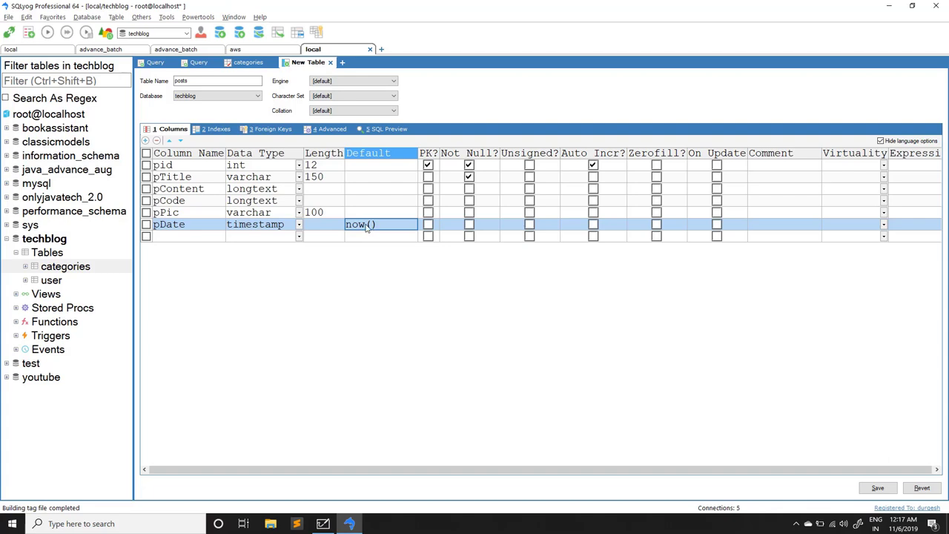
click(181, 236)
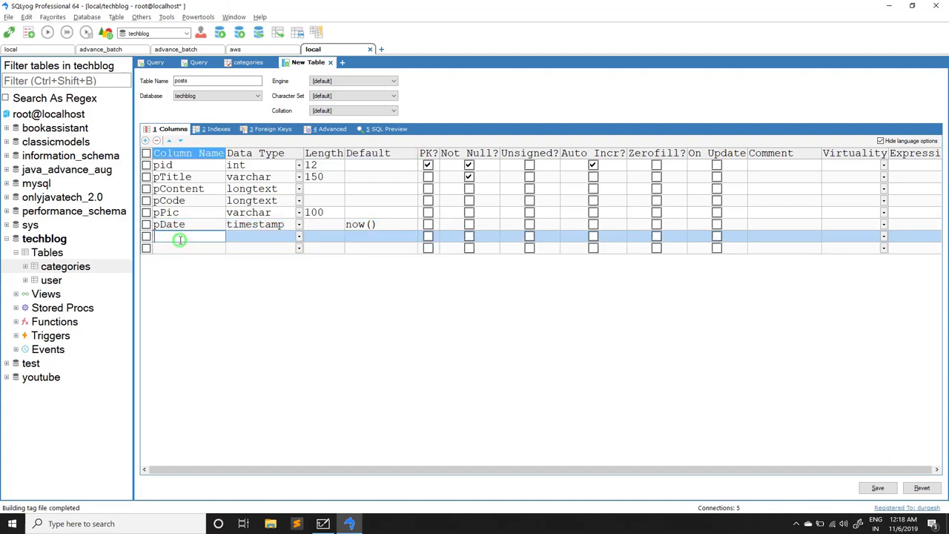
click(323, 523)
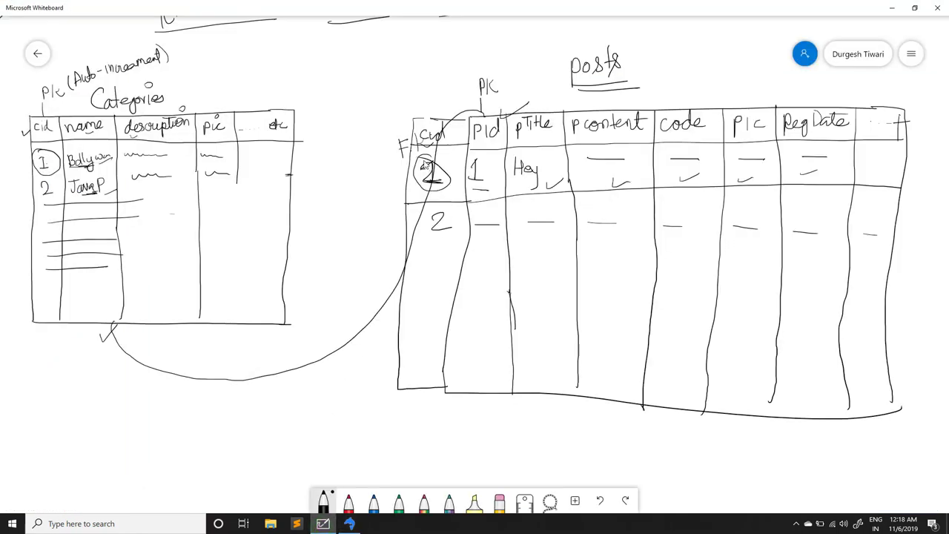
key(alt+Tab)
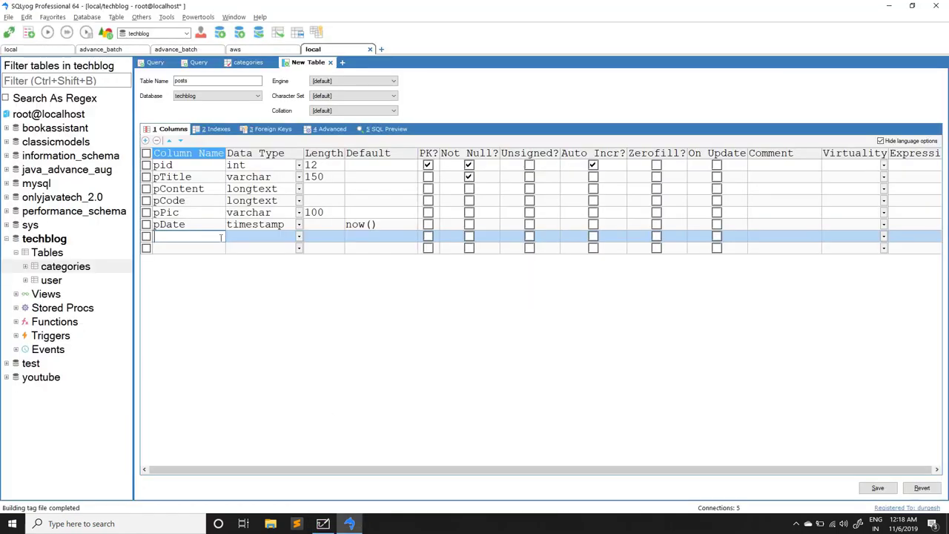
text(cid)
key(BackSpace)
key(BackSpace)
text(atId)
- Set the catId column's data type to int with length 12
click(250, 239)
click(252, 234)
text(int)
key(Tab)
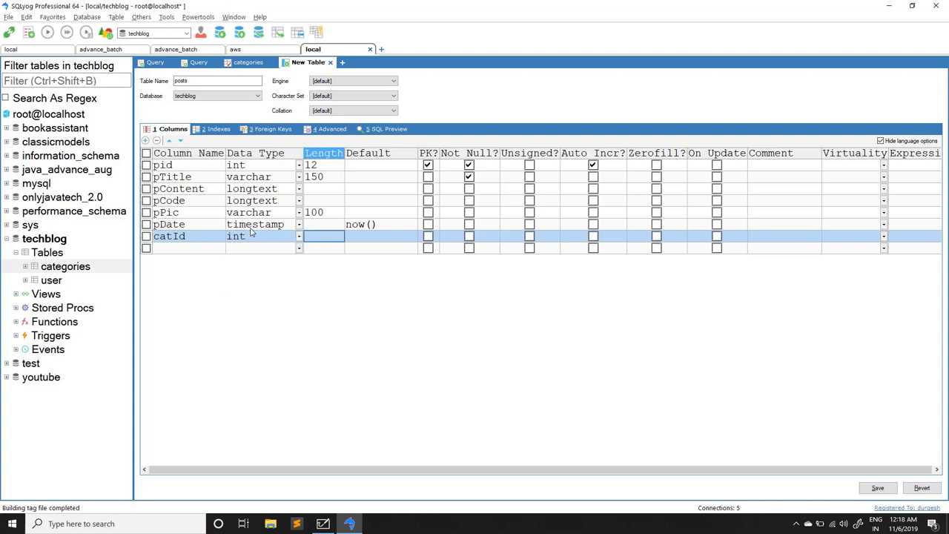
click(311, 237)
text(12)
click(384, 326)
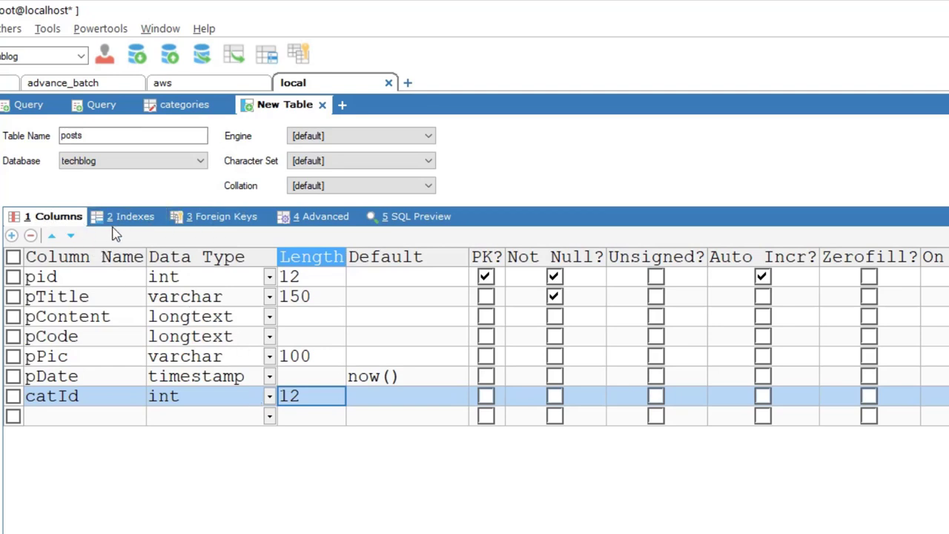
- Start a foreign key on the posts table that references the cid column of the categories table in techblog
click(240, 227)
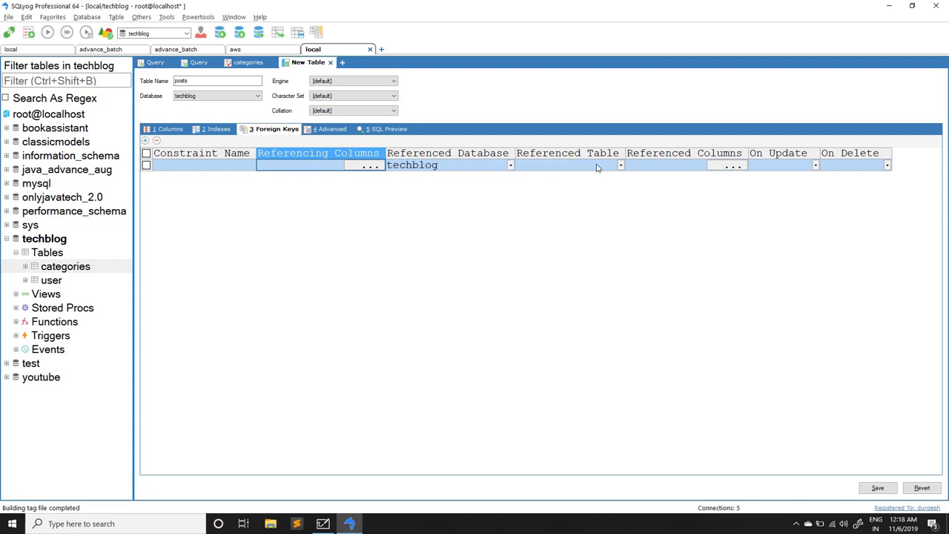
click(621, 166)
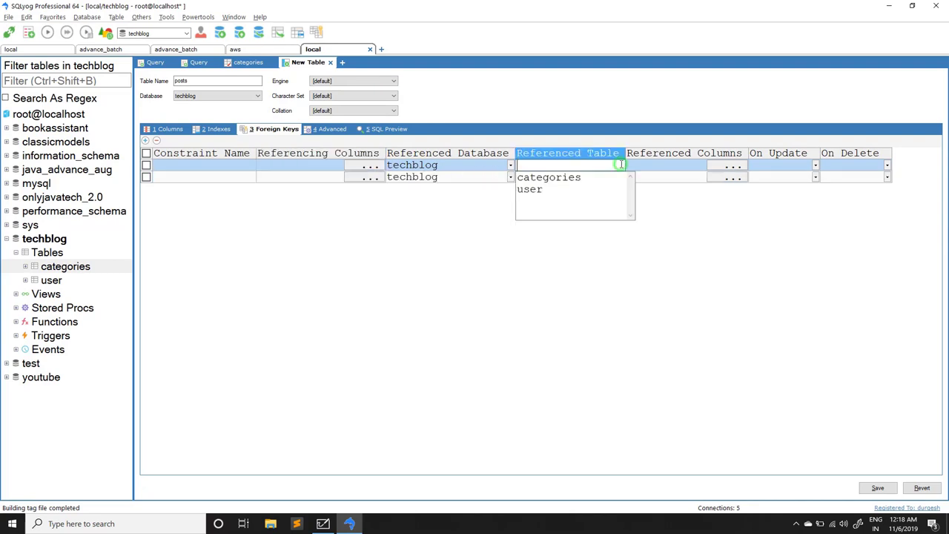
click(531, 177)
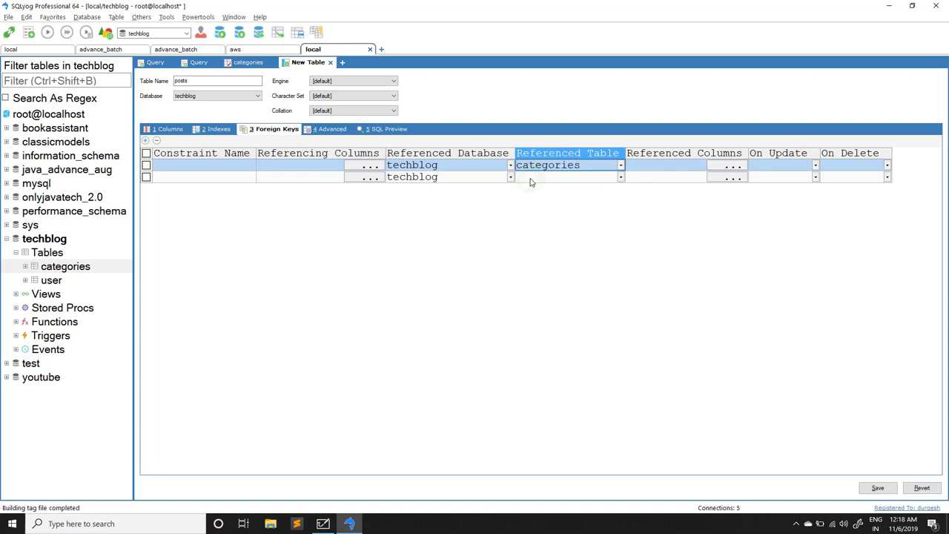
click(720, 165)
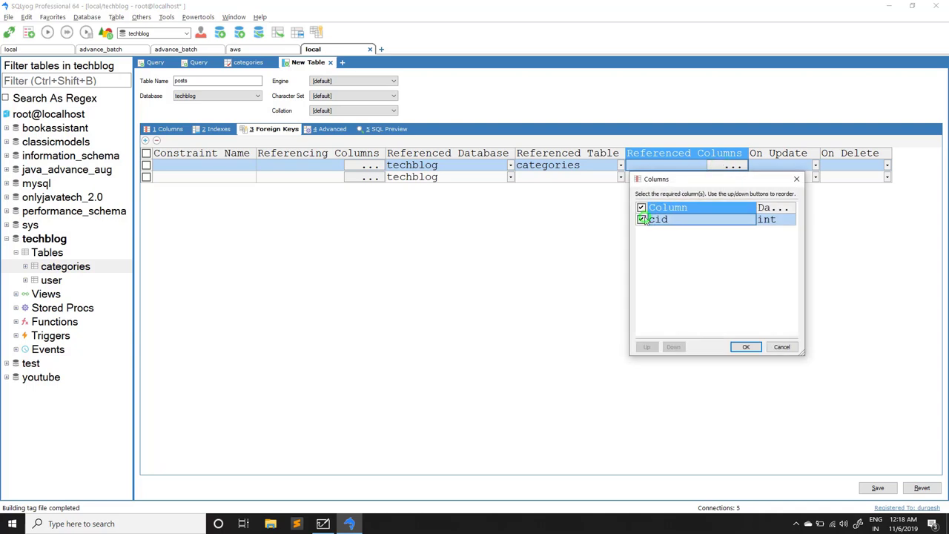
click(744, 346)
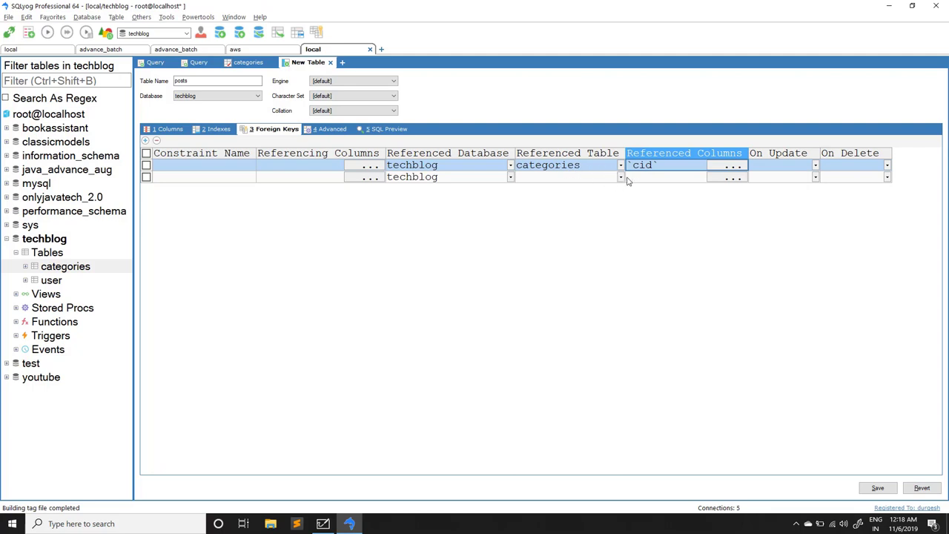
- Review the cid relation in the whiteboard sketch and set the foreign key's On Update and On Delete actions to Cascade
click(323, 523)
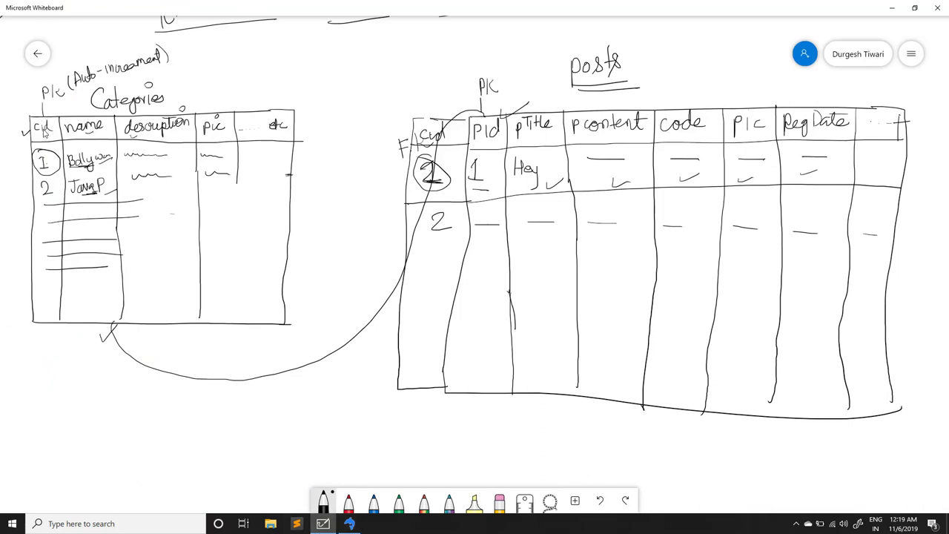
click(349, 523)
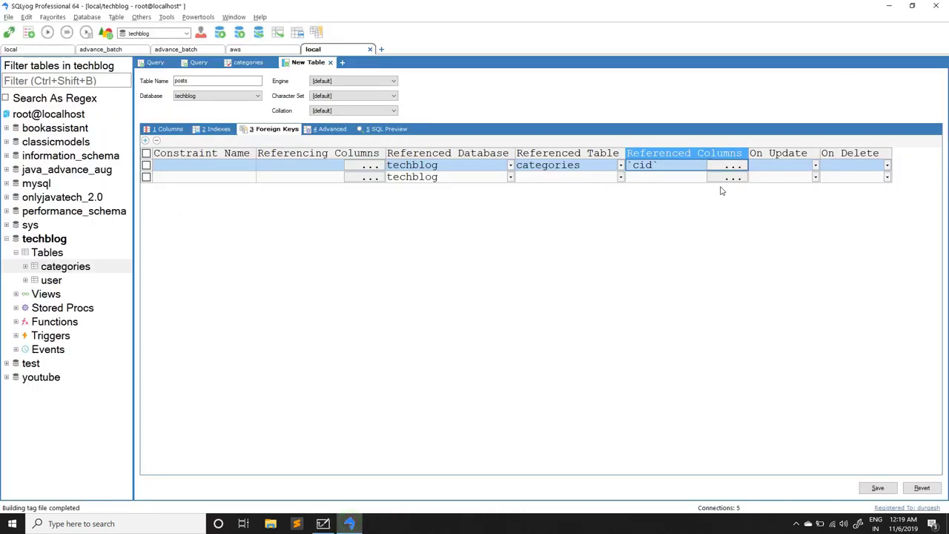
click(792, 167)
click(797, 165)
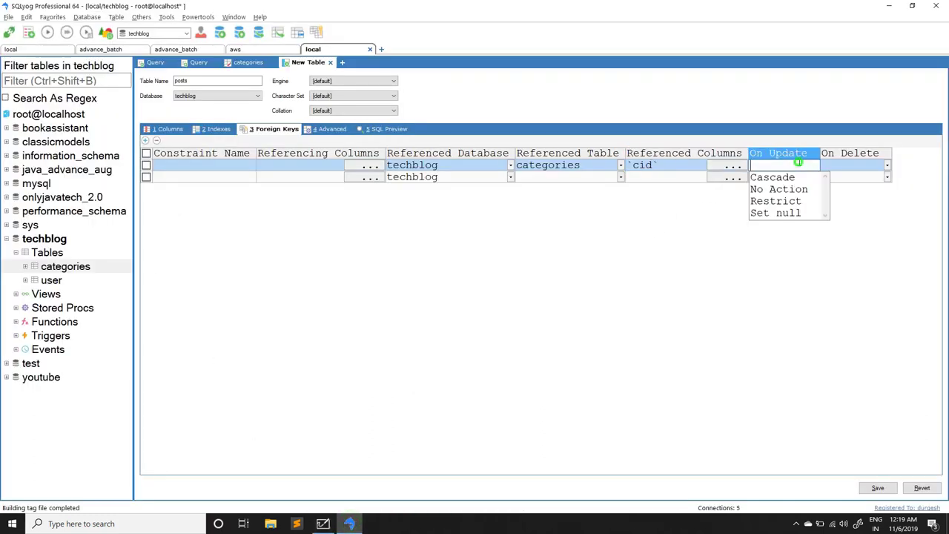
click(764, 177)
click(845, 163)
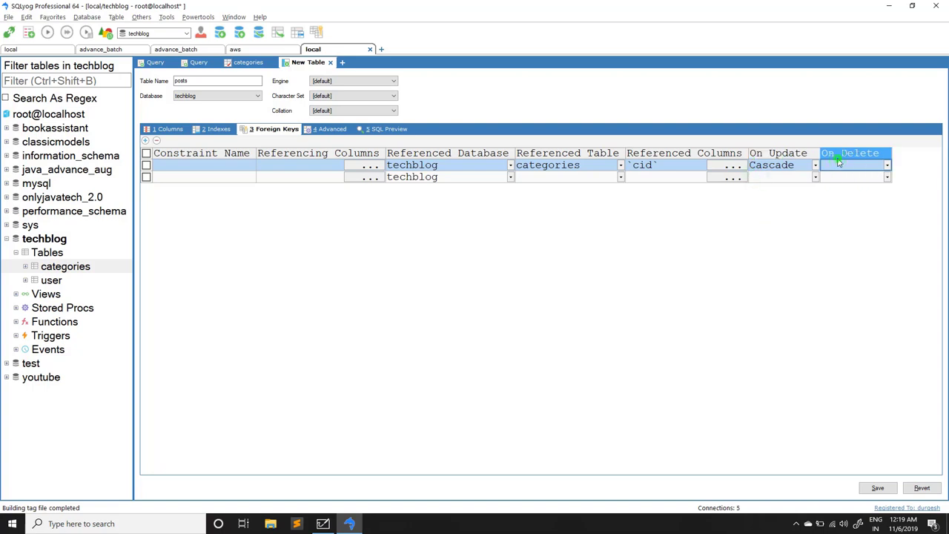
click(847, 163)
click(836, 177)
- After checking the whiteboard relation, choose catId as the foreign key's referencing column and save the posts table without creating more tables
click(322, 523)
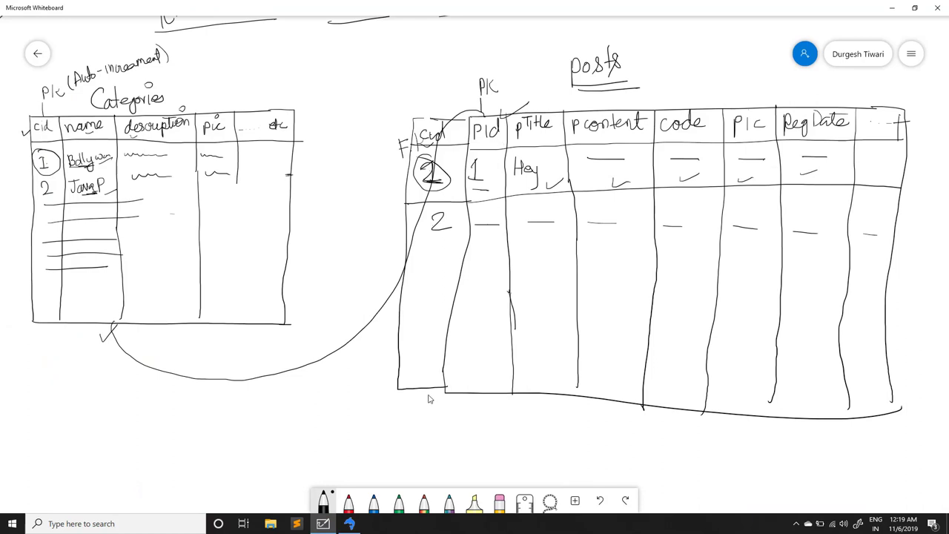
click(348, 524)
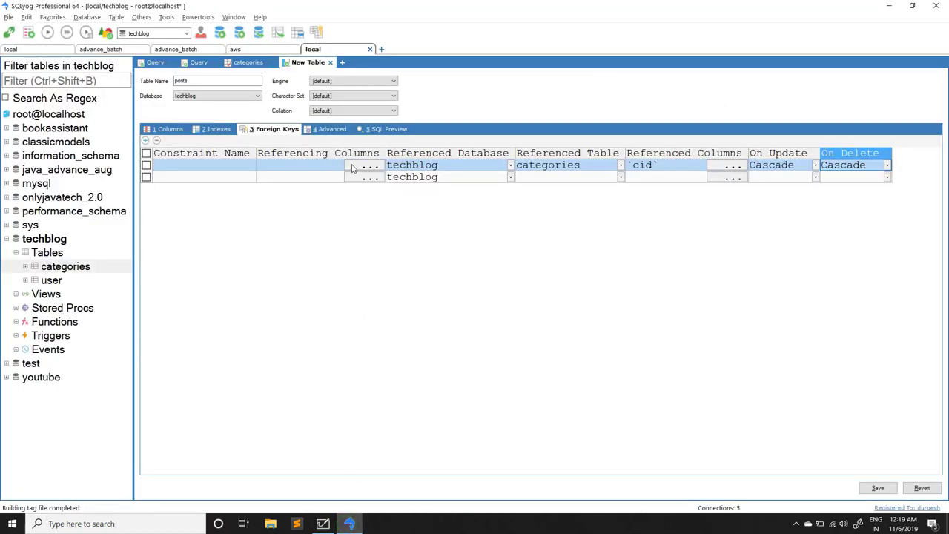
click(322, 523)
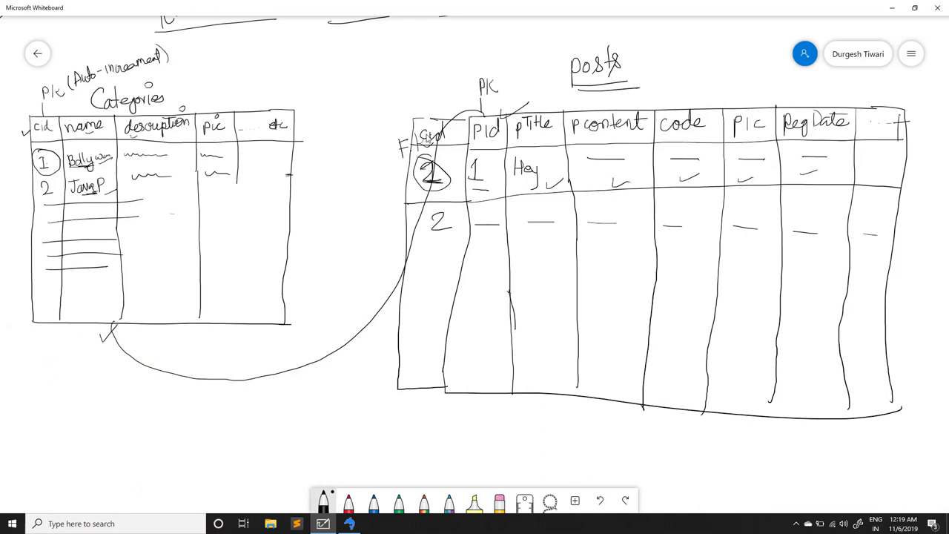
click(349, 523)
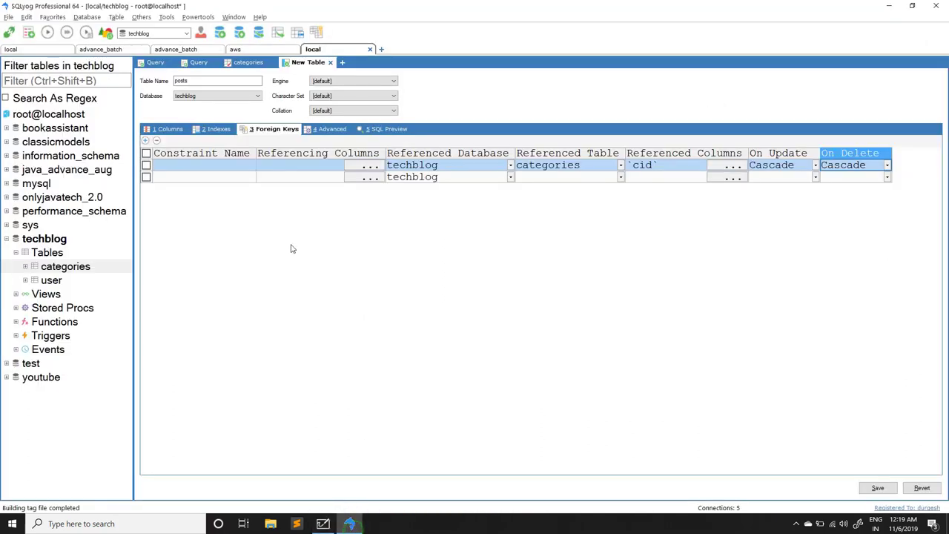
click(374, 166)
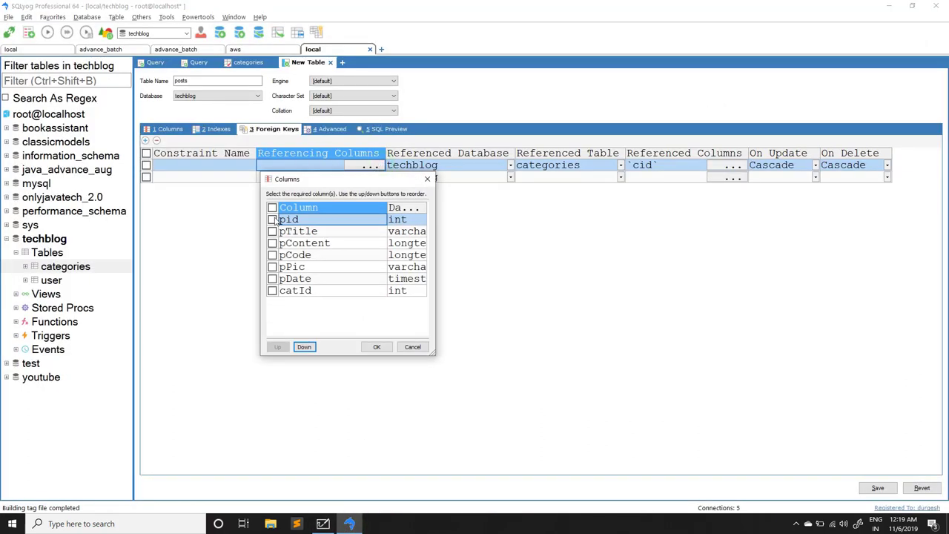
click(272, 291)
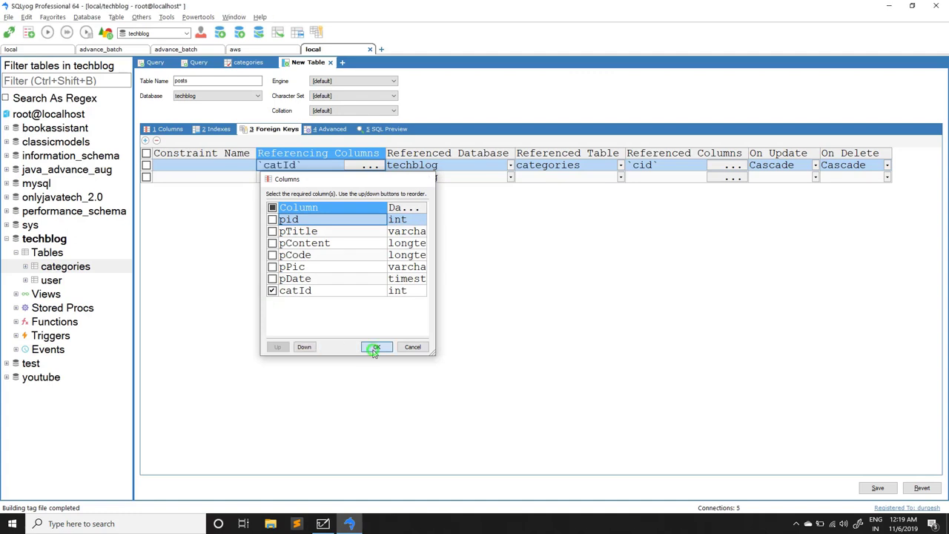
click(375, 347)
click(877, 488)
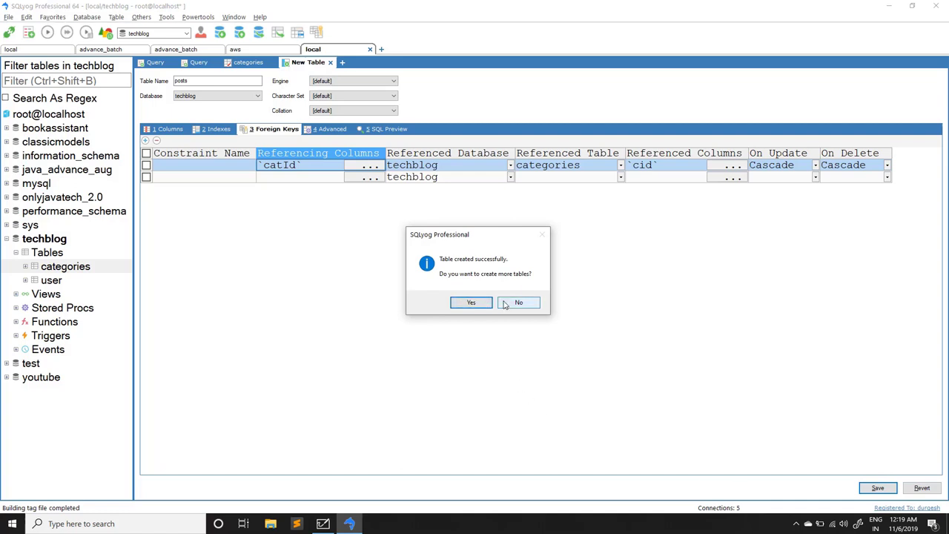
click(508, 303)
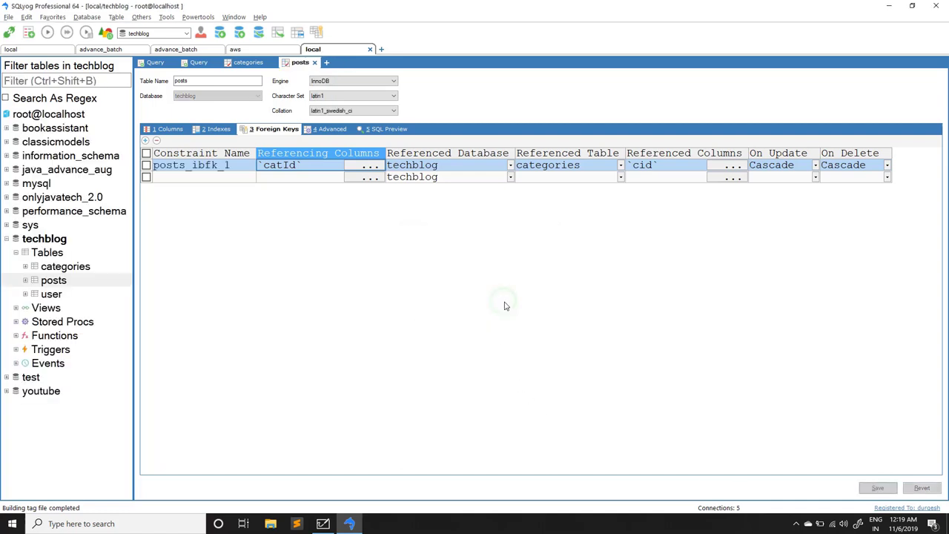
- Open the data of the posts table in a new tab
click(46, 267)
click(53, 280)
click(51, 294)
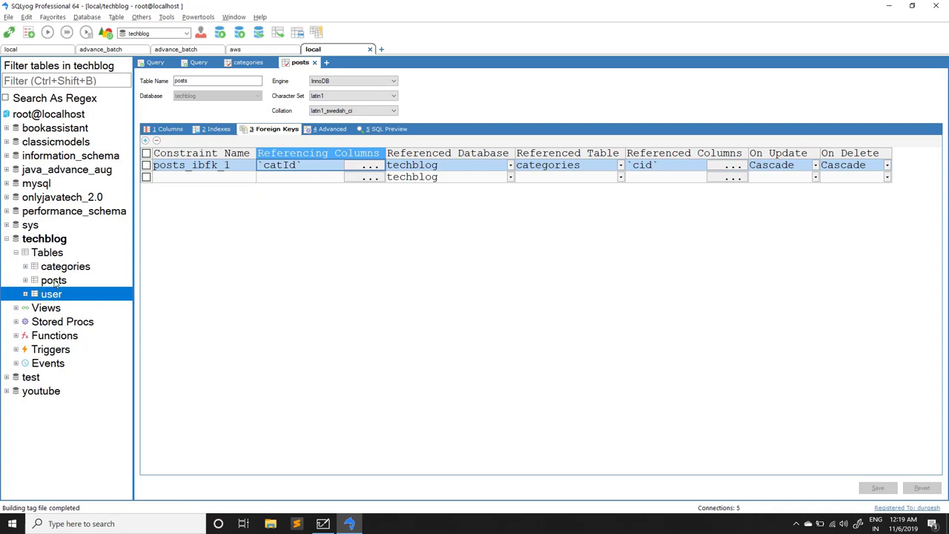
right_click(53, 282)
click(92, 319)
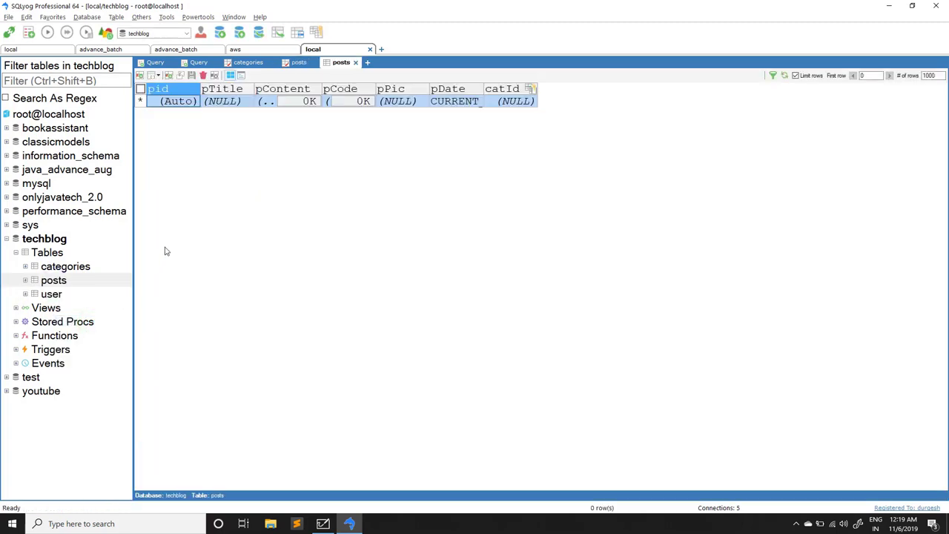
- Widen the posts data grid columns from pid through pDate to read the column names and defaults
drag(200, 90, 314, 89)
click(283, 92)
click(397, 89)
drag(381, 89, 541, 89)
click(474, 88)
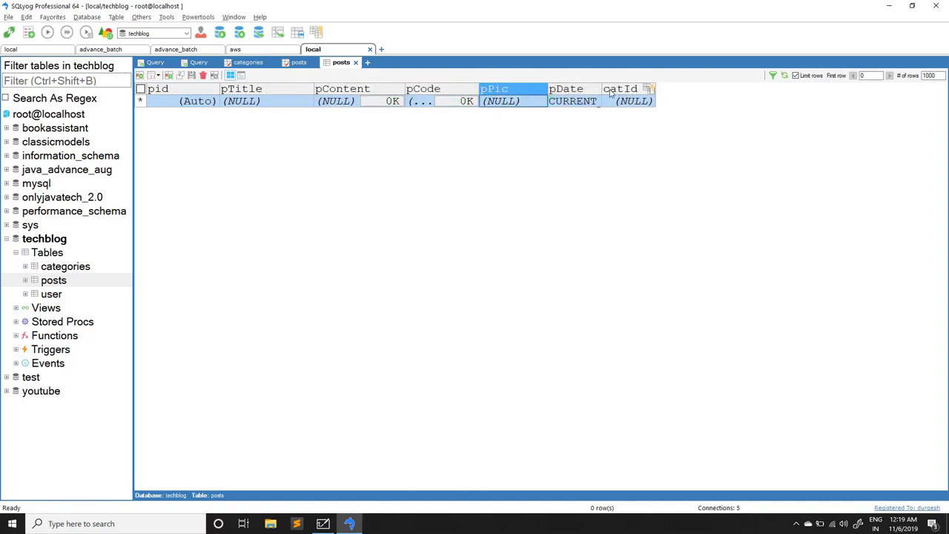
click(586, 89)
drag(601, 89, 609, 89)
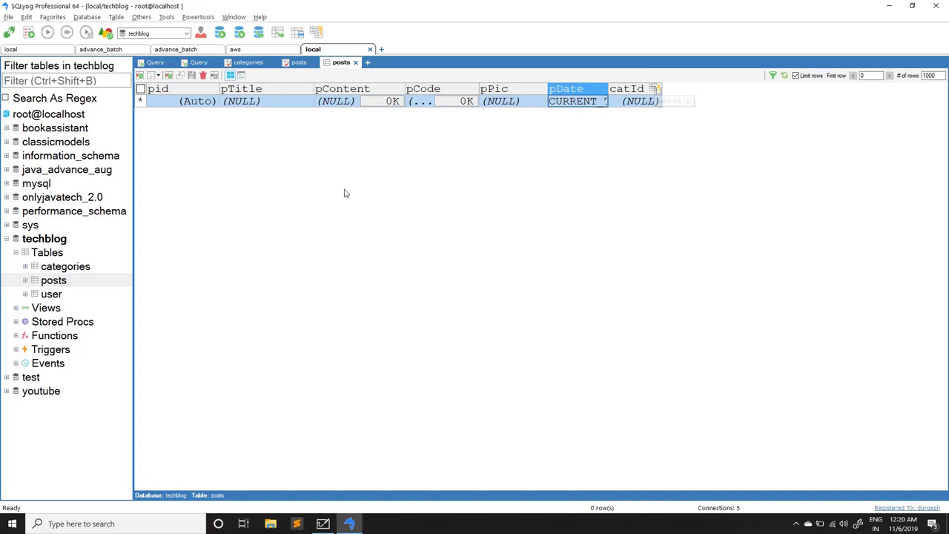
- Open the categories table's data in a new tab to examine its columns, and return to the posts data
right_click(66, 266)
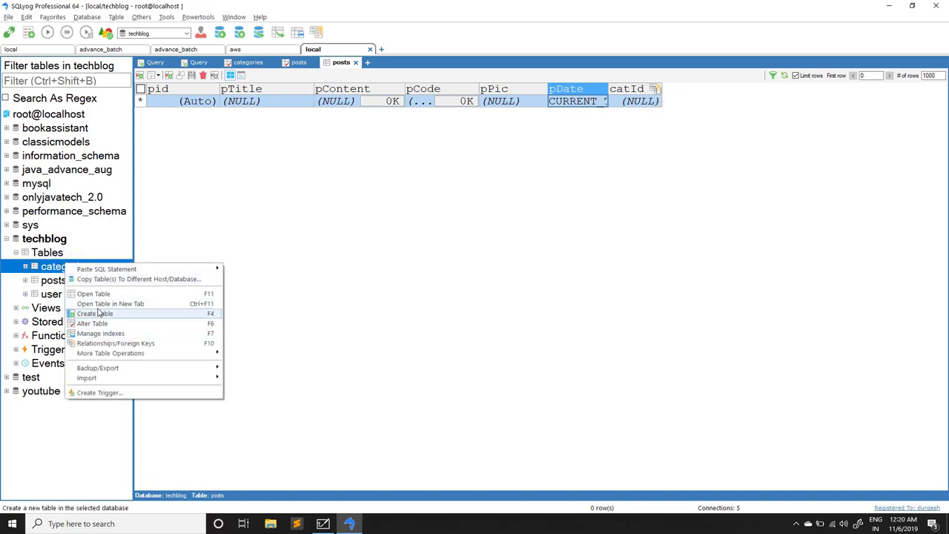
click(96, 303)
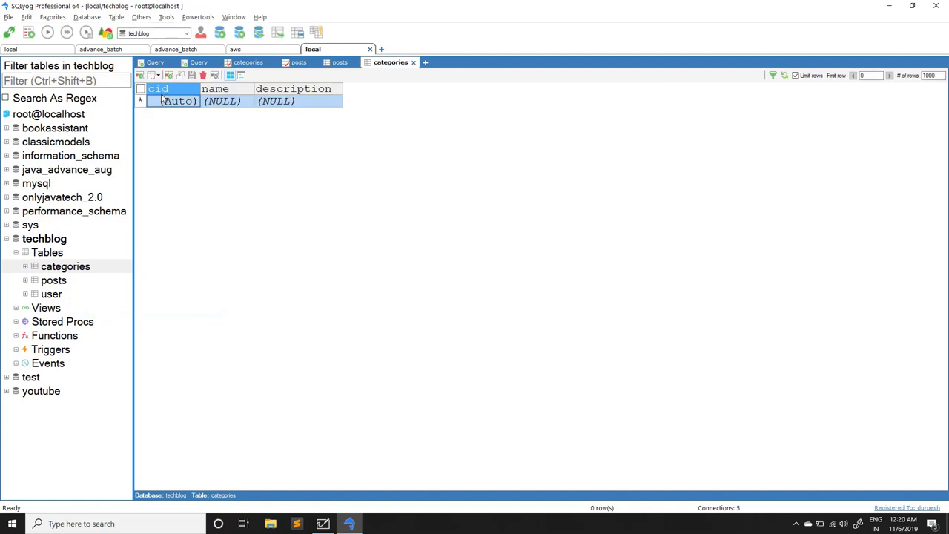
right_click(53, 281)
click(76, 319)
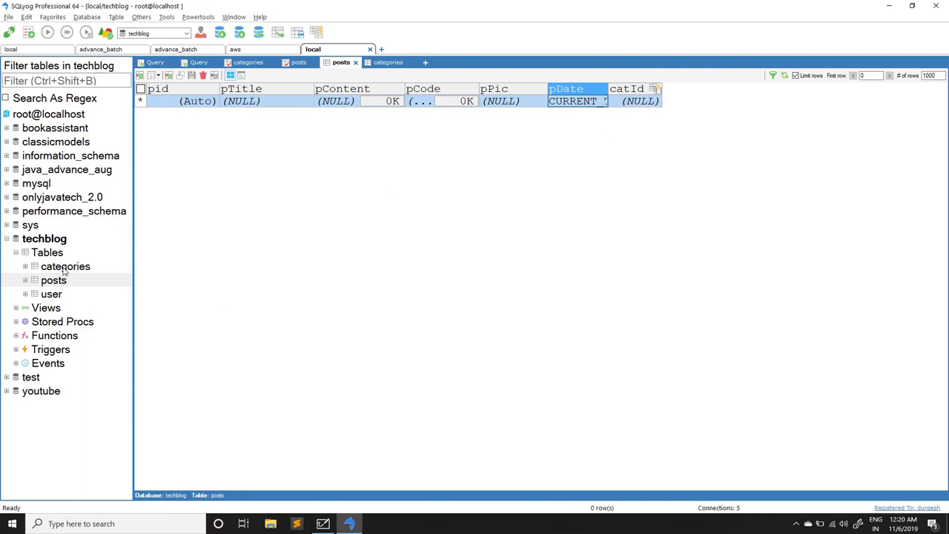
click(64, 270)
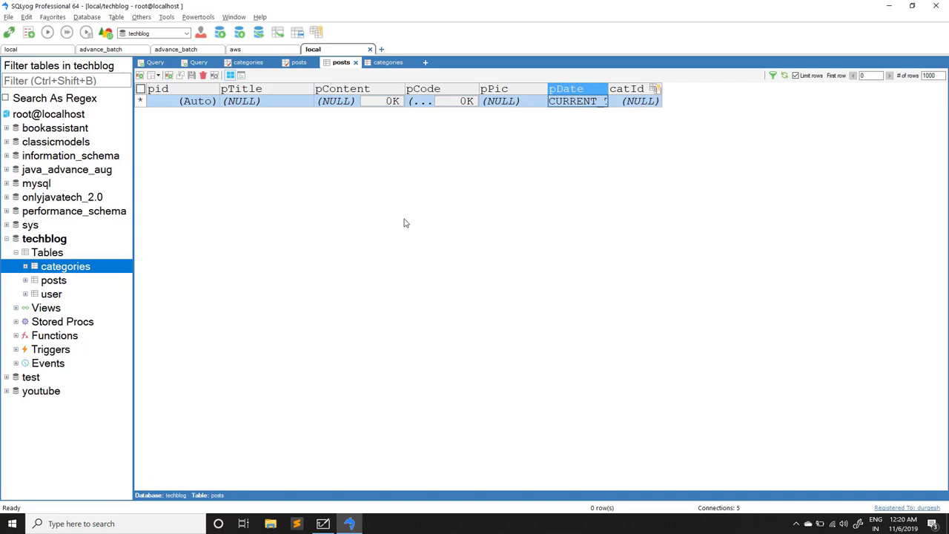
- In Microsoft Whiteboard, cross out the pic and etc columns of the categories sketch and label the posts sketch's cid column catId
click(324, 524)
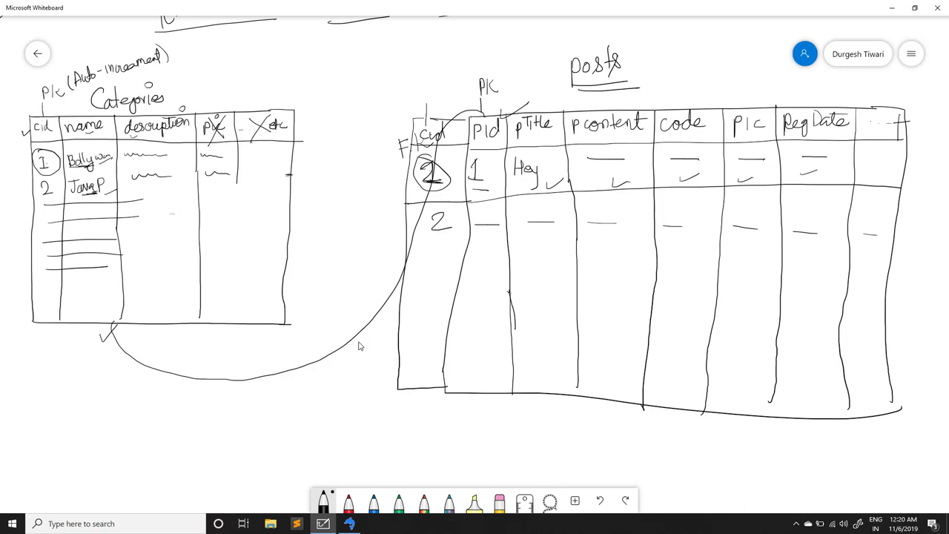
drag(427, 69, 424, 89)
drag(421, 82, 453, 88)
drag(405, 106, 453, 94)
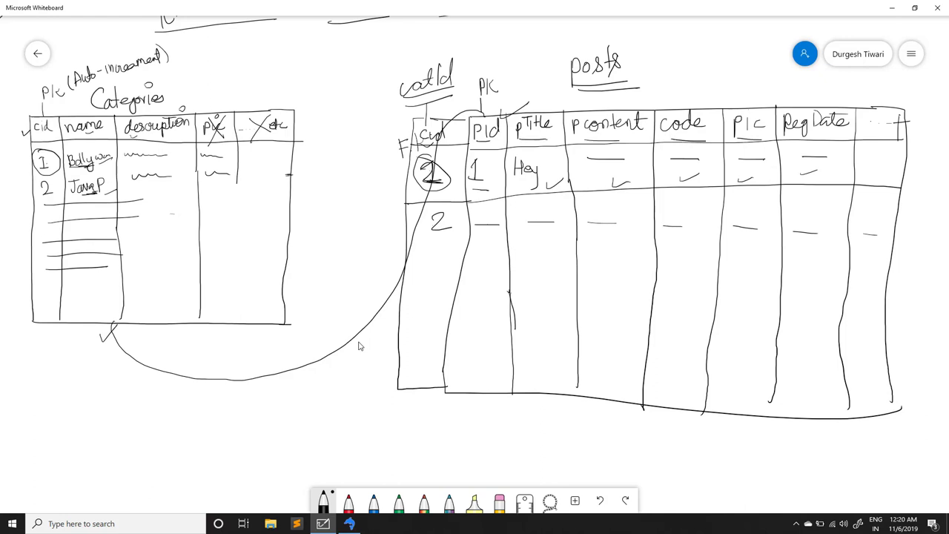
drag(579, 417, 579, 440)
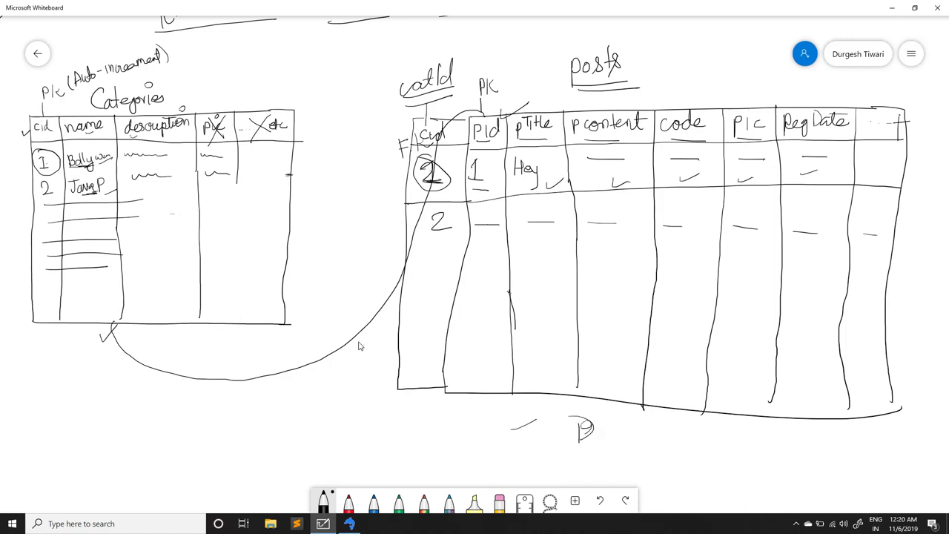